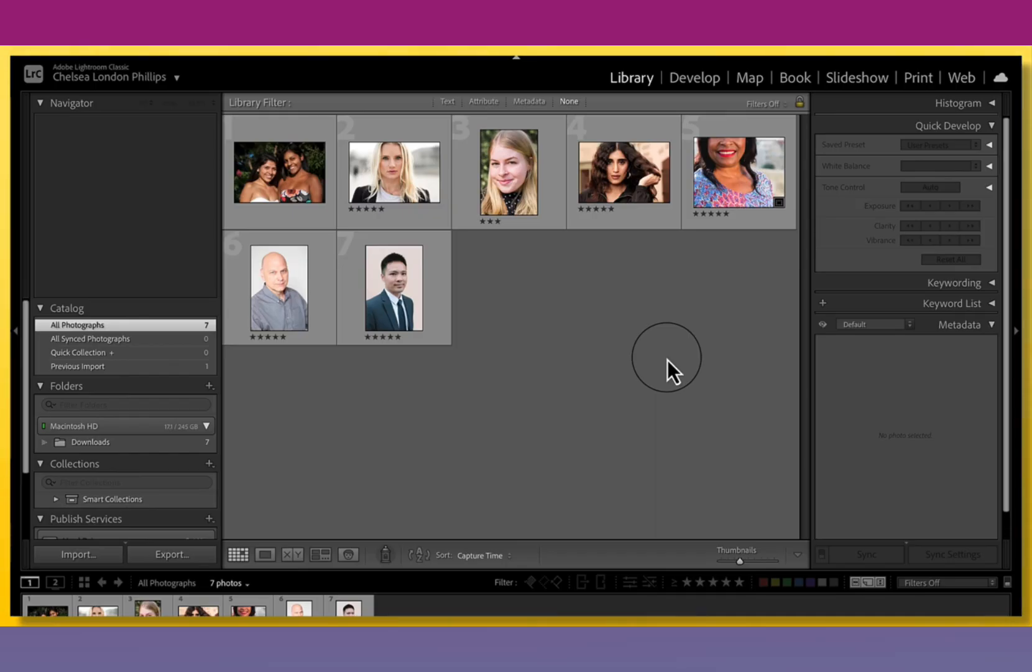
# Step: Open the fourth photo, the woman with long dark wavy hair, zoom in on her face and bring it into the Develop module
pyautogui.click(601, 209)
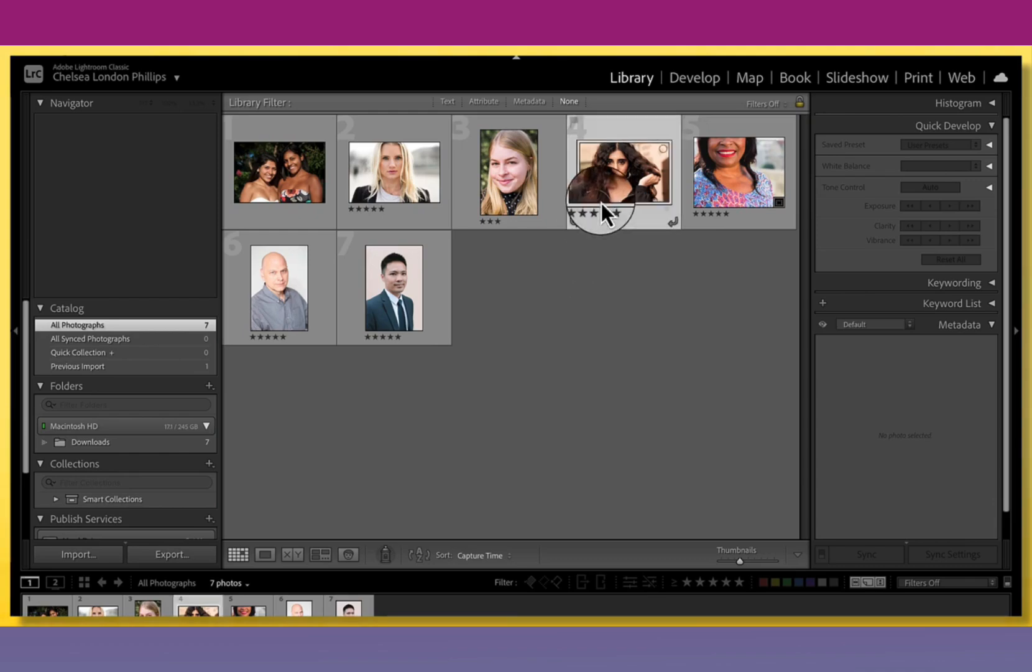
pyautogui.doubleClick(604, 196)
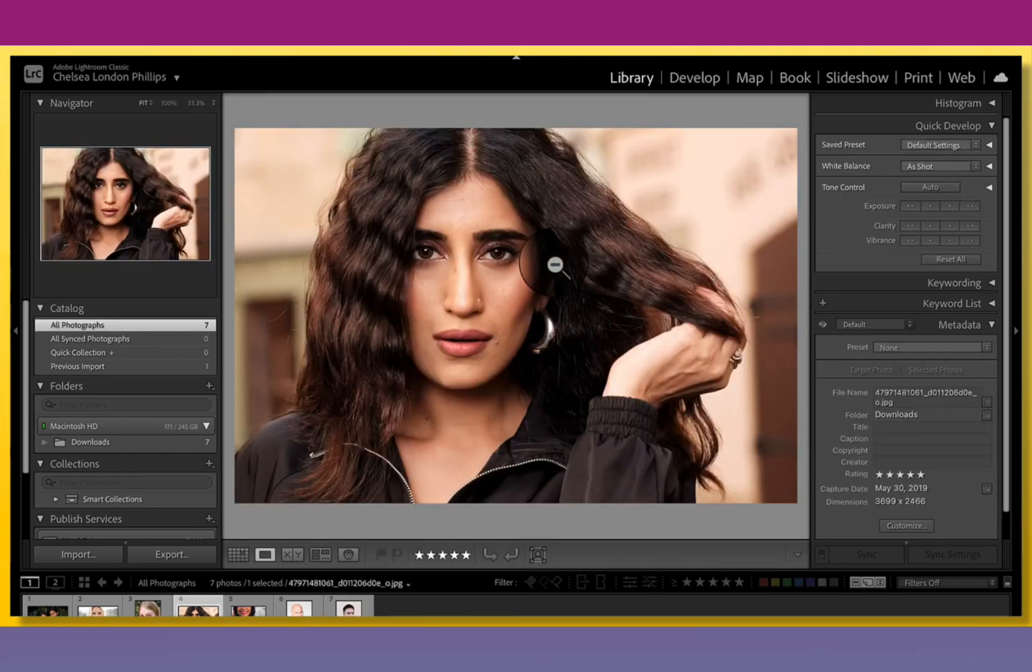
pyautogui.click(515, 304)
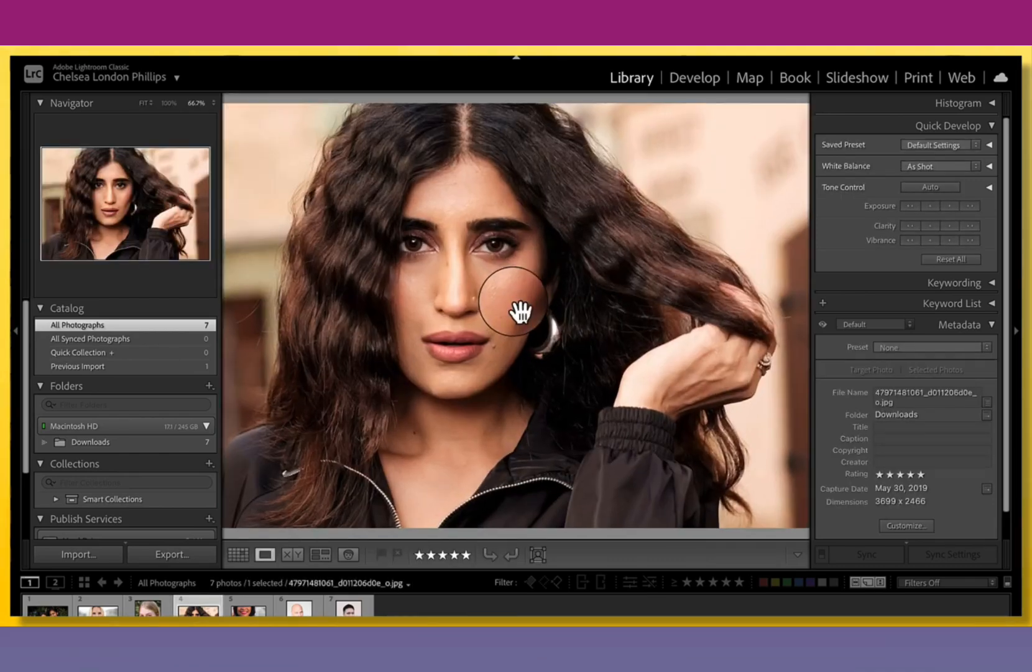
pyautogui.press('super+minus')
pyautogui.press('super+minus')
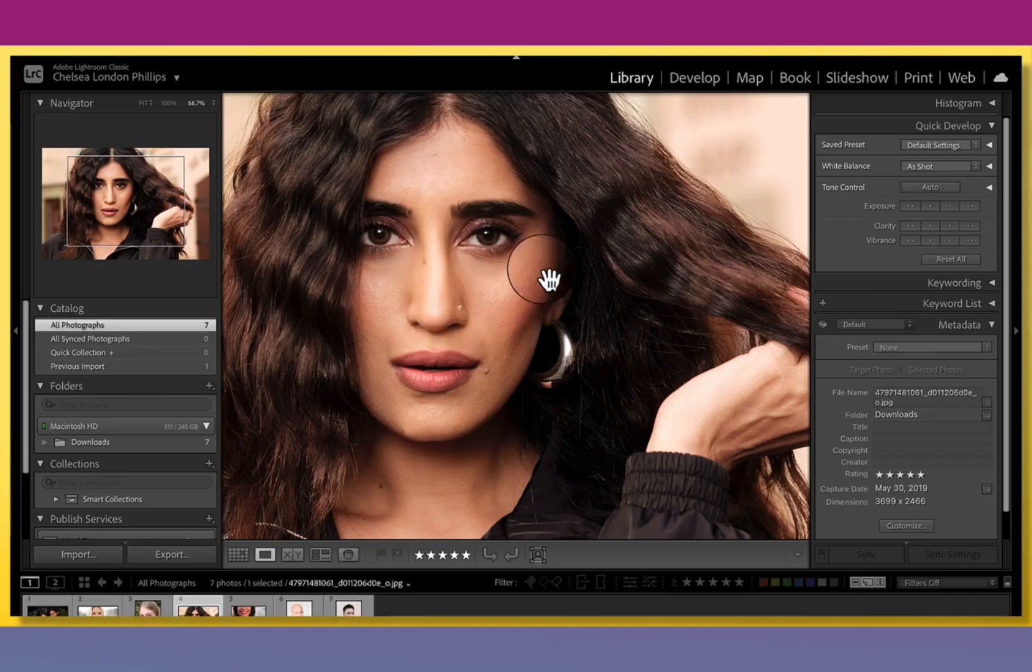
pyautogui.click(704, 80)
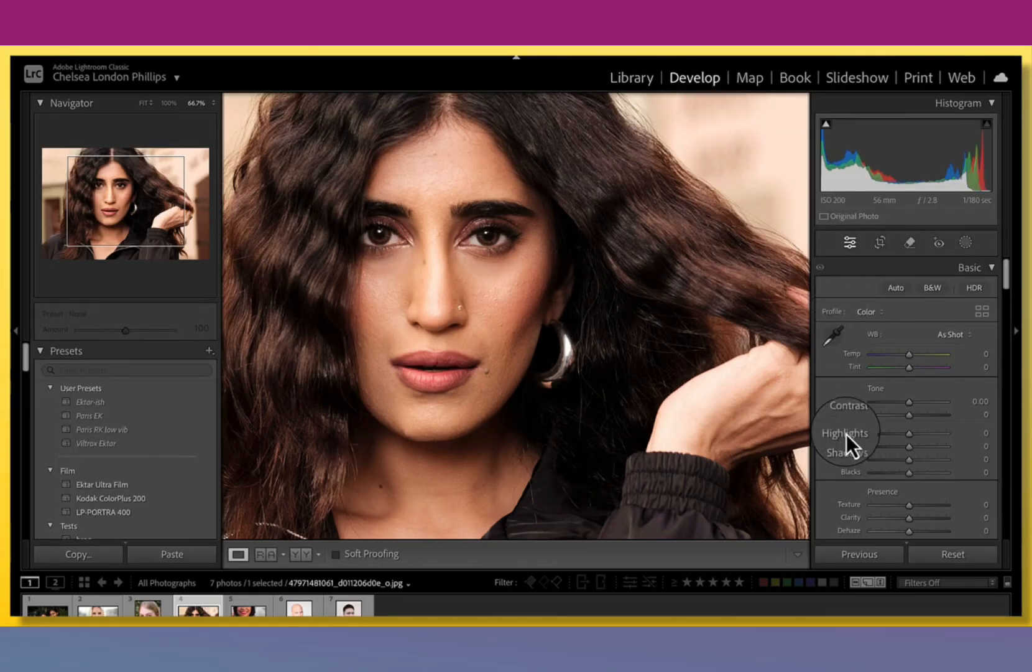
# Step: Look through the Develop adjustments from Basic down to Detail, ending at the Color Mixer
pyautogui.scroll(-5, 845, 434)
pyautogui.scroll(-8, 846, 434)
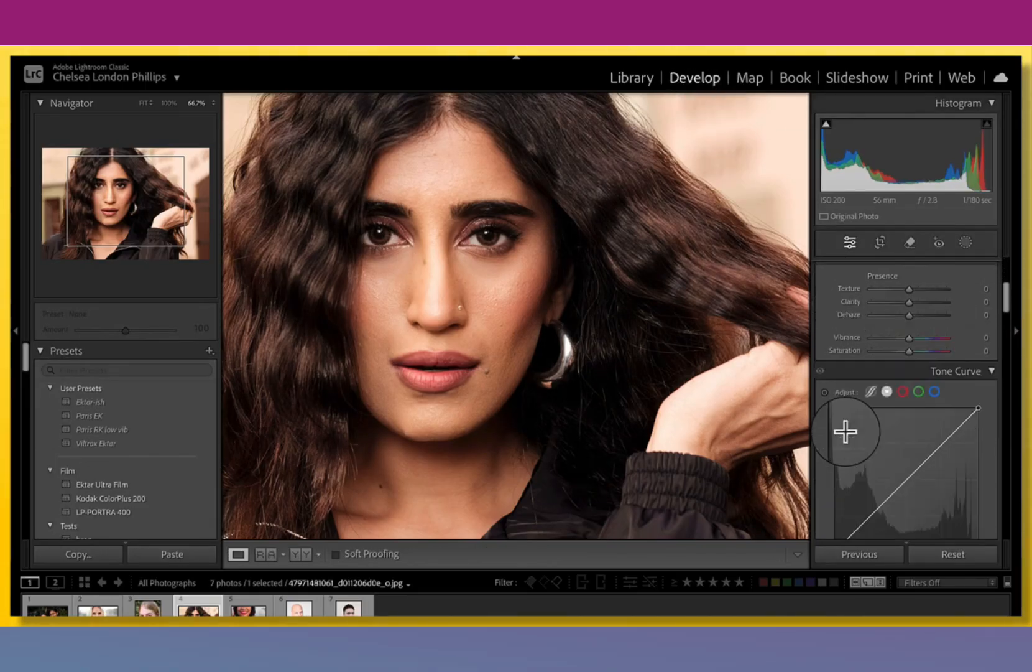
pyautogui.scroll(-2, 846, 434)
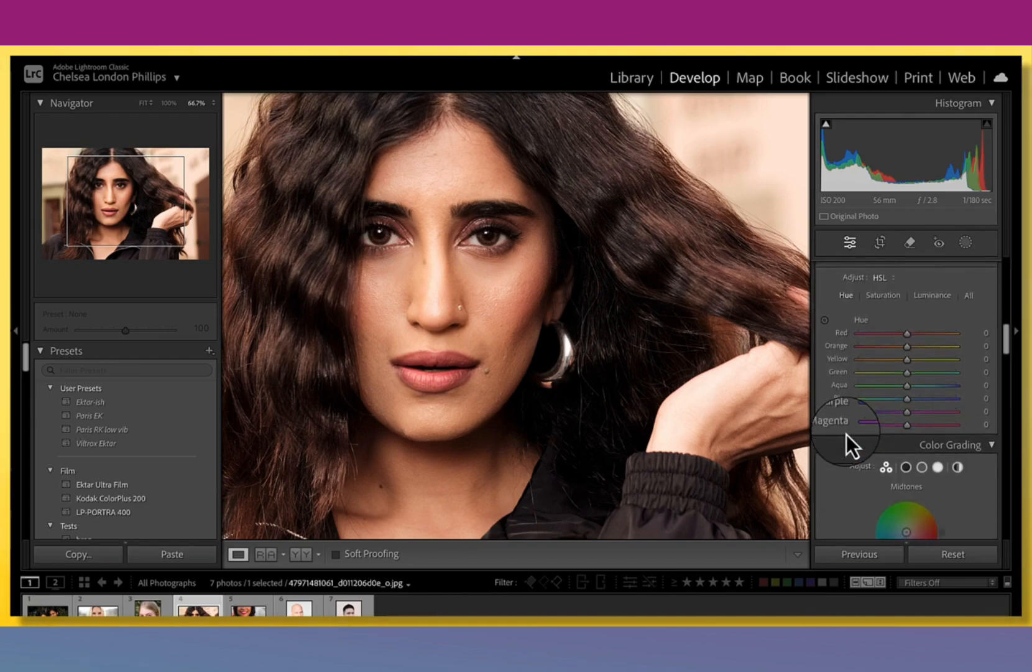
pyautogui.scroll(-6, 846, 434)
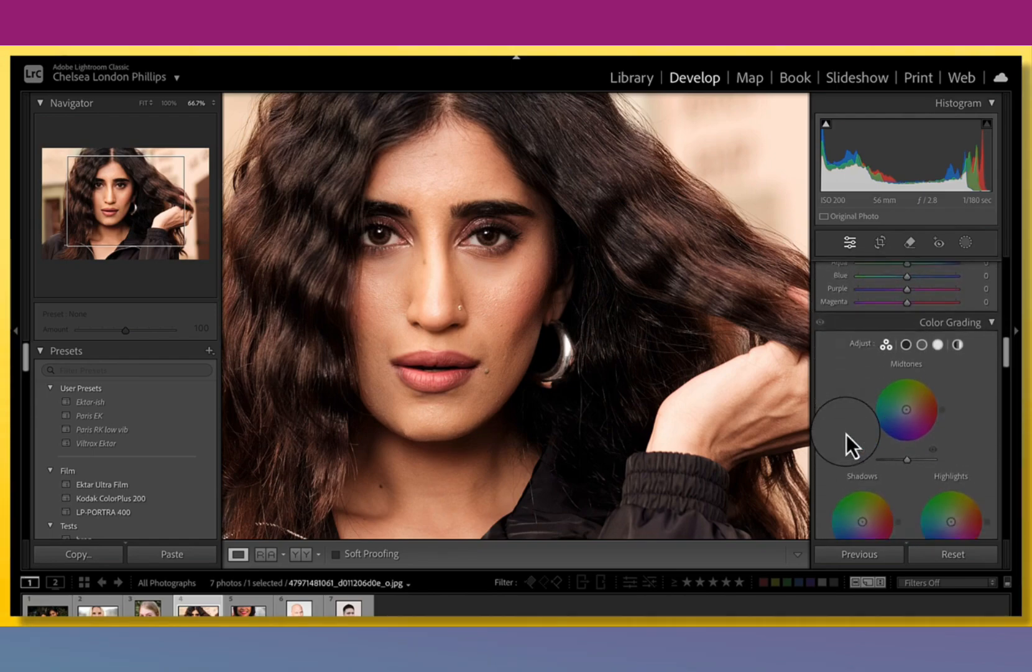
pyautogui.scroll(-10, 846, 434)
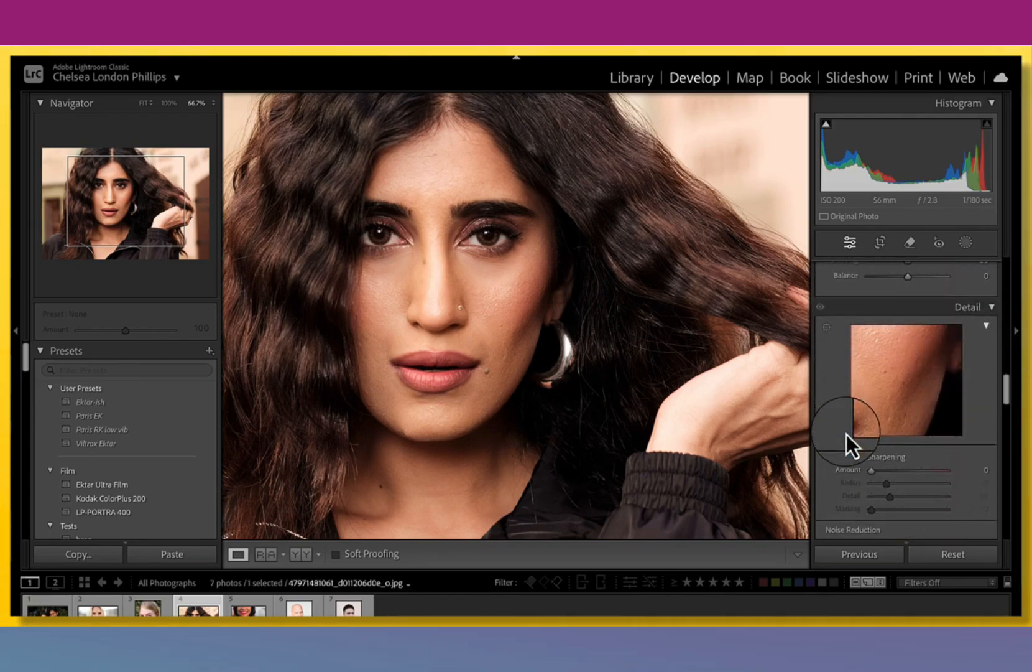
pyautogui.scroll(-3, 846, 434)
pyautogui.scroll(9, 846, 434)
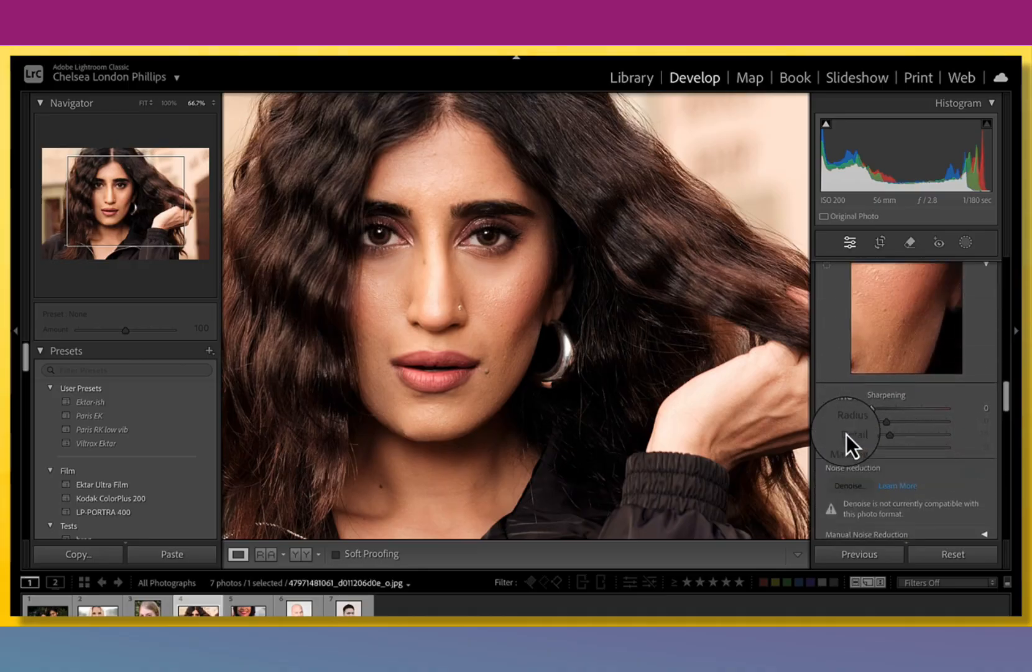
pyautogui.scroll(10, 846, 434)
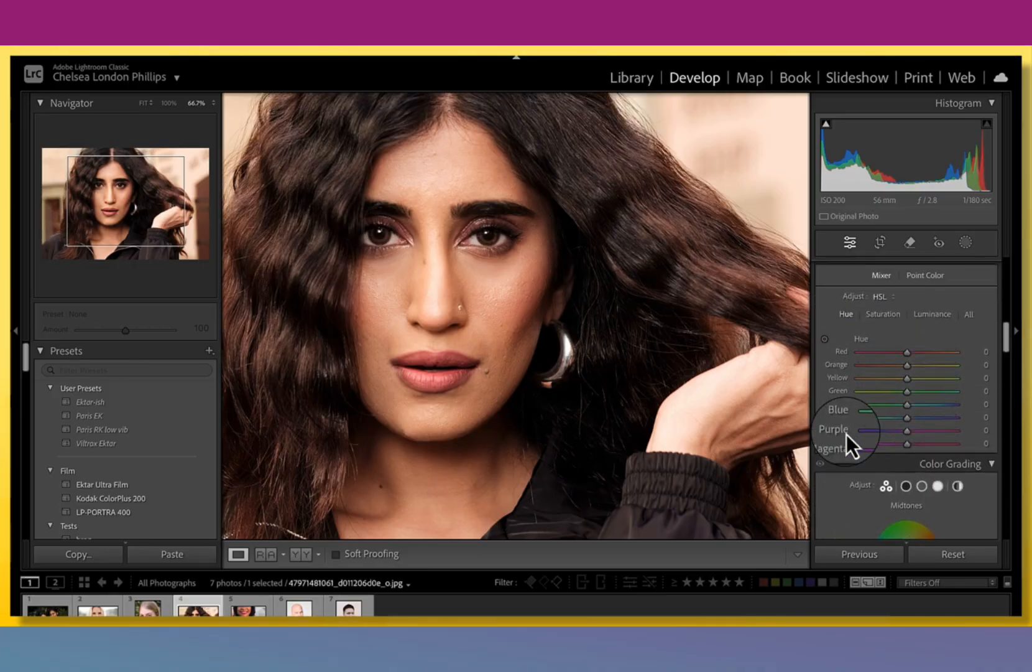
pyautogui.scroll(-2, 846, 434)
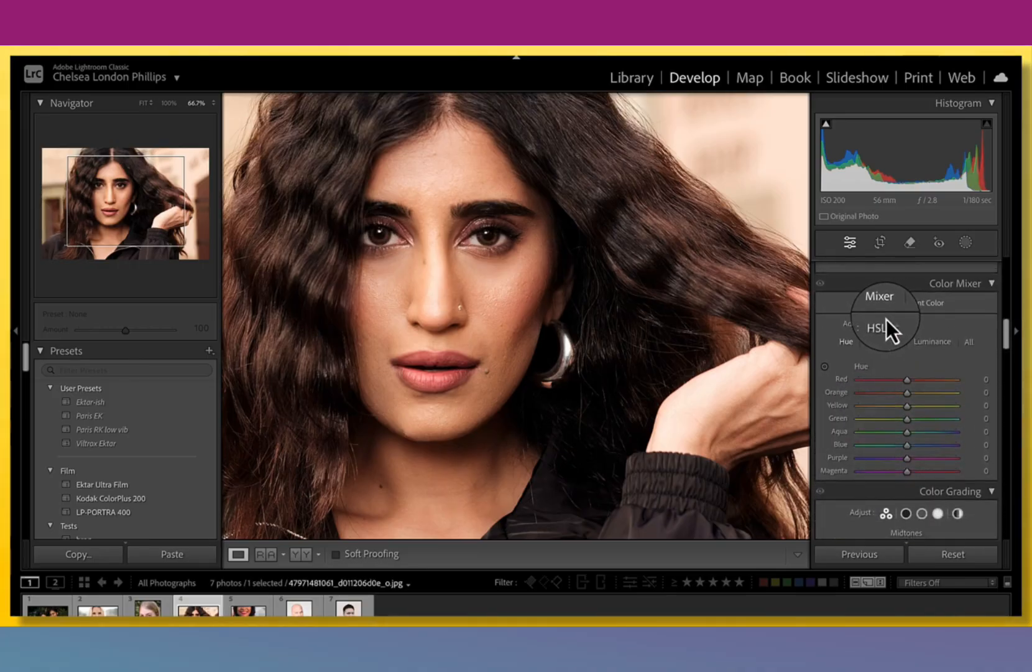
# Step: Keep the Color Mixer in HSL mode and review its Luminance and Hue sliders
pyautogui.click(881, 326)
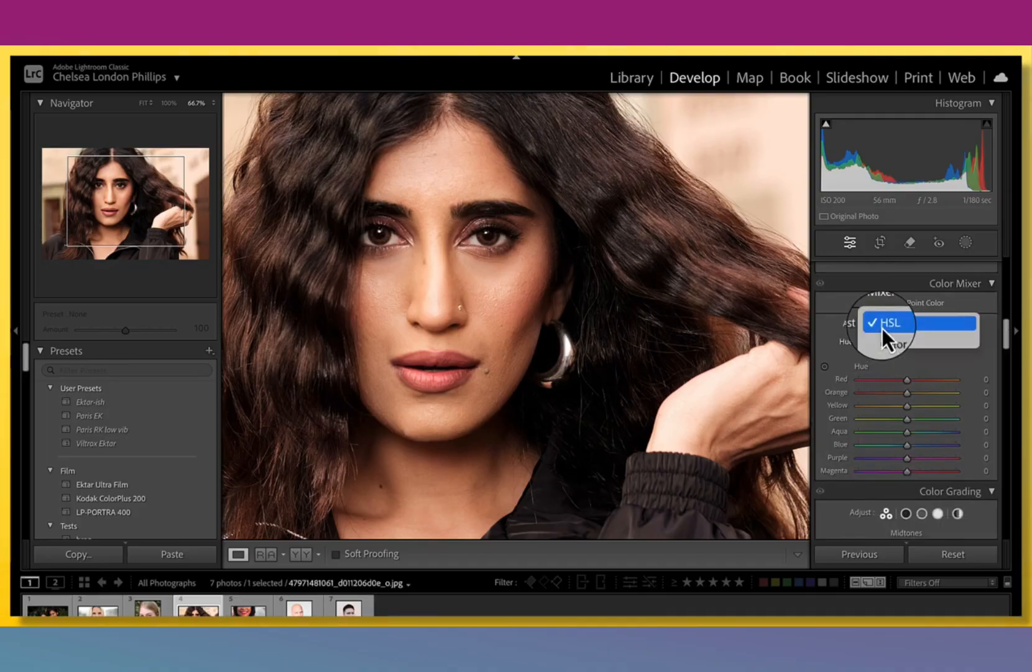
pyautogui.click(881, 325)
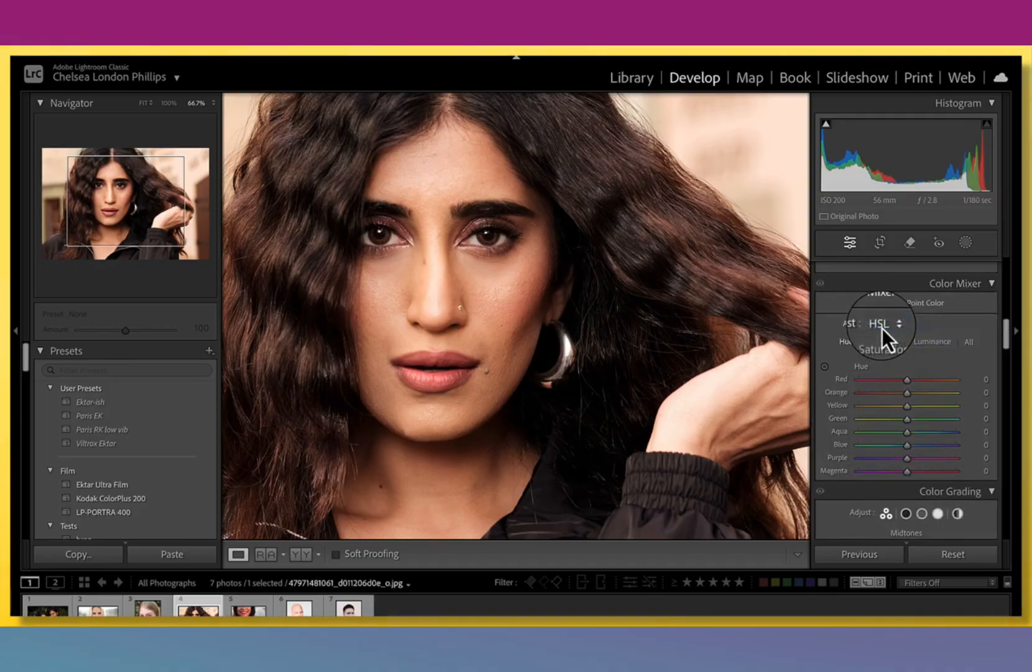
pyautogui.click(931, 346)
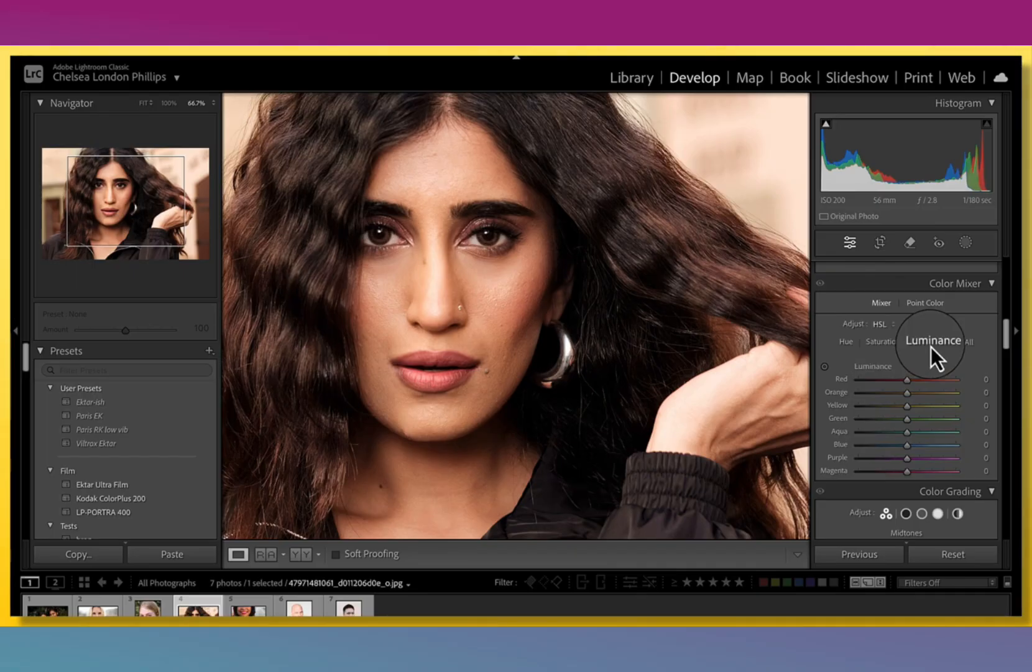
pyautogui.click(845, 341)
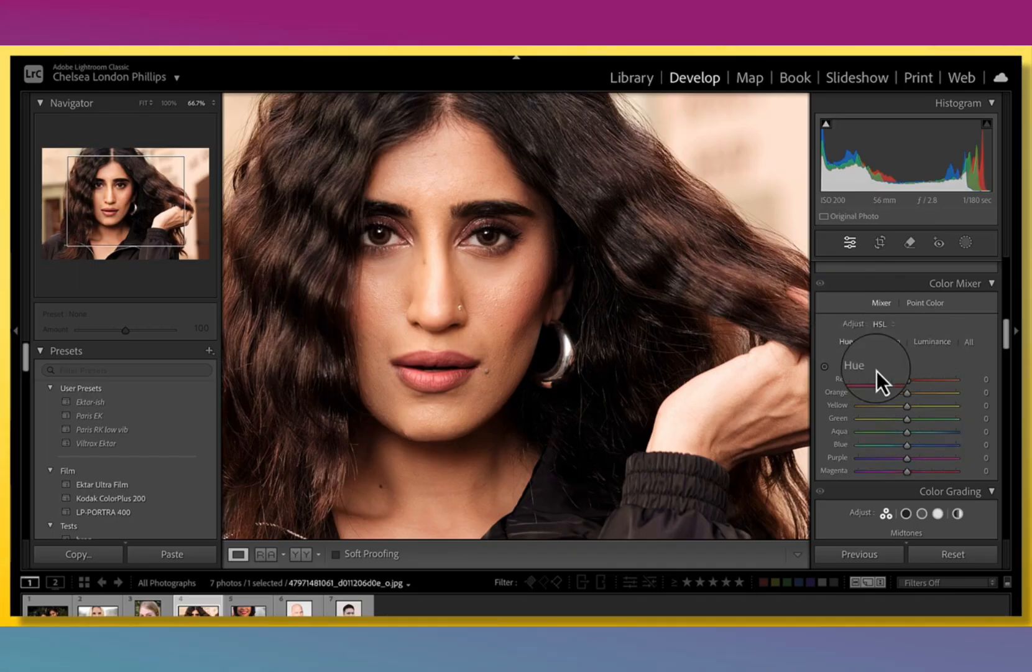
# Step: Try shifting the red hue in the Color Mixer and reset it to 0
pyautogui.moveTo(906, 383)
pyautogui.mouseDown()
pyautogui.moveTo(866, 383)
pyautogui.moveTo(983, 391)
pyautogui.moveTo(867, 388)
pyautogui.moveTo(904, 389)
pyautogui.mouseUp()
pyautogui.click(983, 379)
pyautogui.write('0')
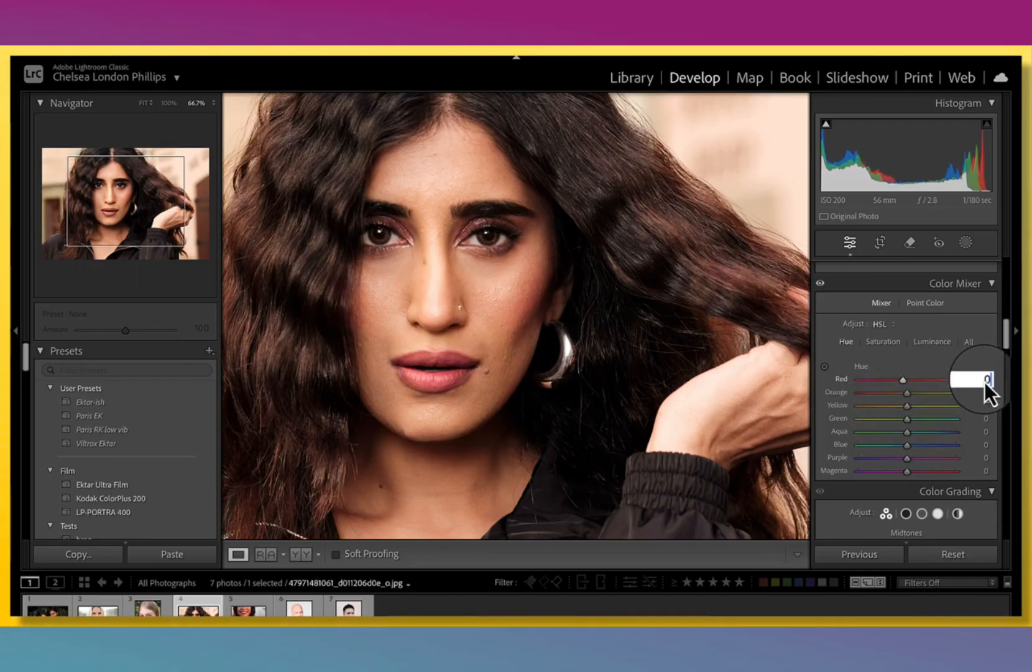
pyautogui.press('Return')
# Step: Try lowering the red saturation in the Color Mixer and reset it to 0
pyautogui.click(883, 341)
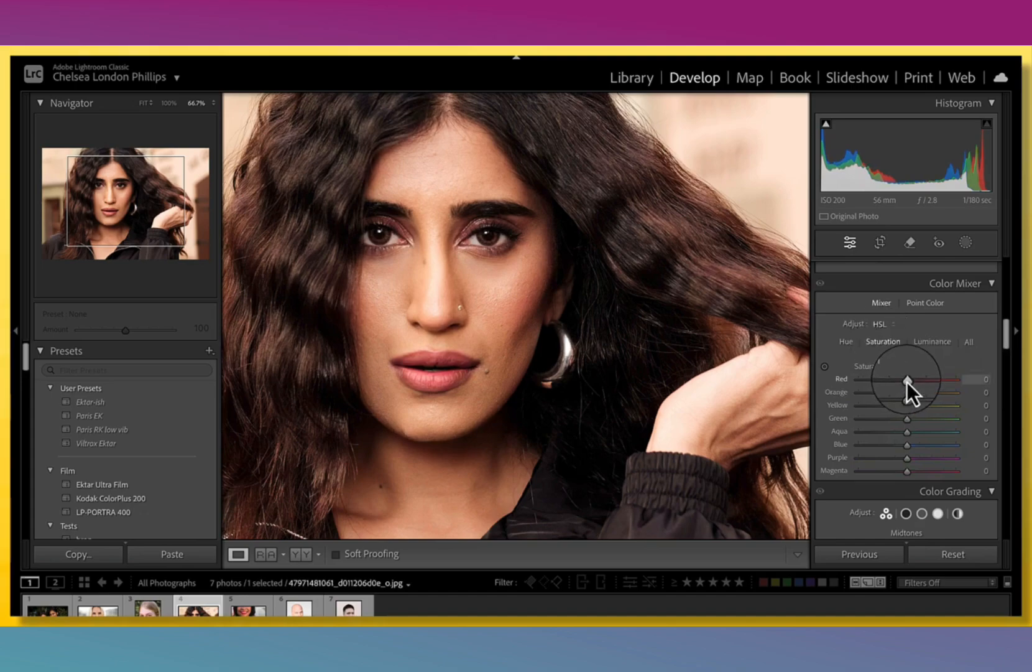
pyautogui.moveTo(907, 381)
pyautogui.mouseDown()
pyautogui.moveTo(961, 383)
pyautogui.moveTo(824, 386)
pyautogui.moveTo(980, 391)
pyautogui.moveTo(903, 398)
pyautogui.mouseUp()
pyautogui.click(982, 379)
pyautogui.write('0')
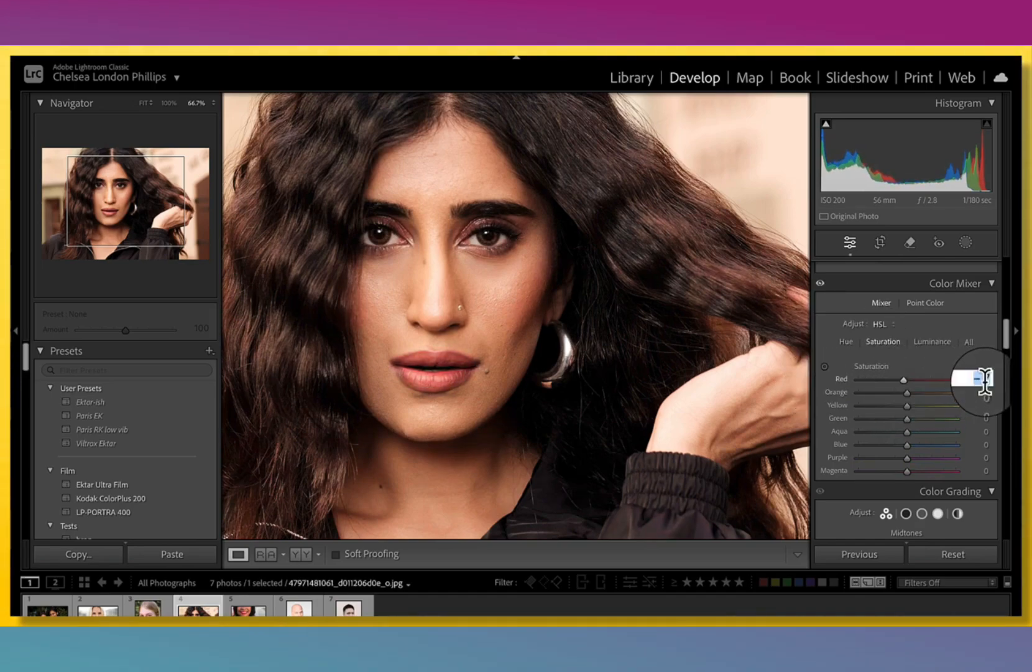
pyautogui.press('Return')
# Step: Switch the Color Mixer to luminance adjustment with the woman's face in view
pyautogui.click(932, 343)
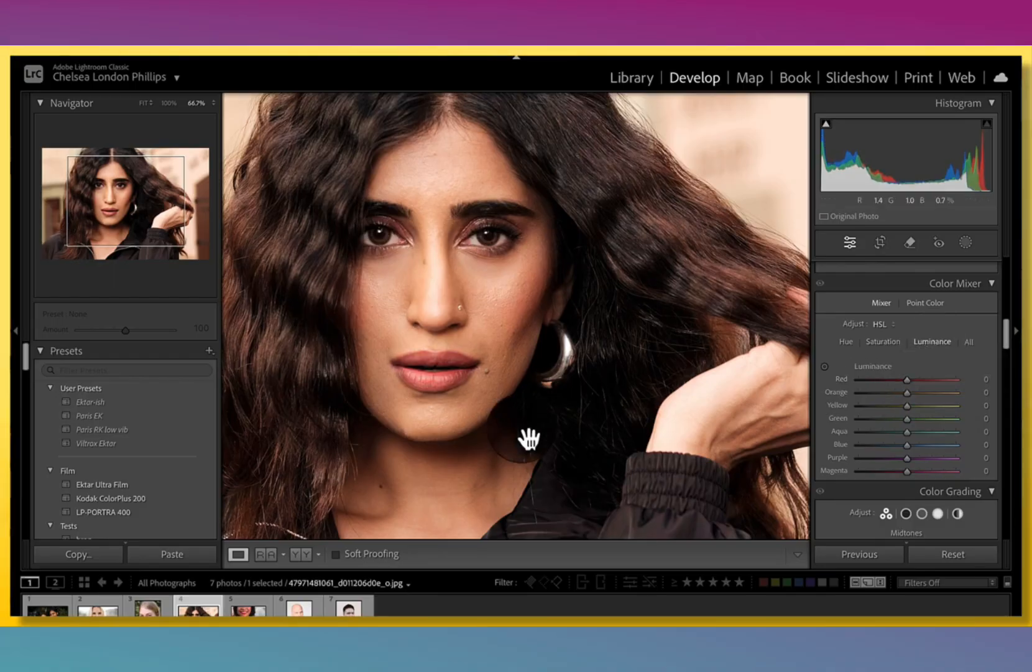
pyautogui.moveTo(514, 305); pyautogui.dragTo(484, 337)
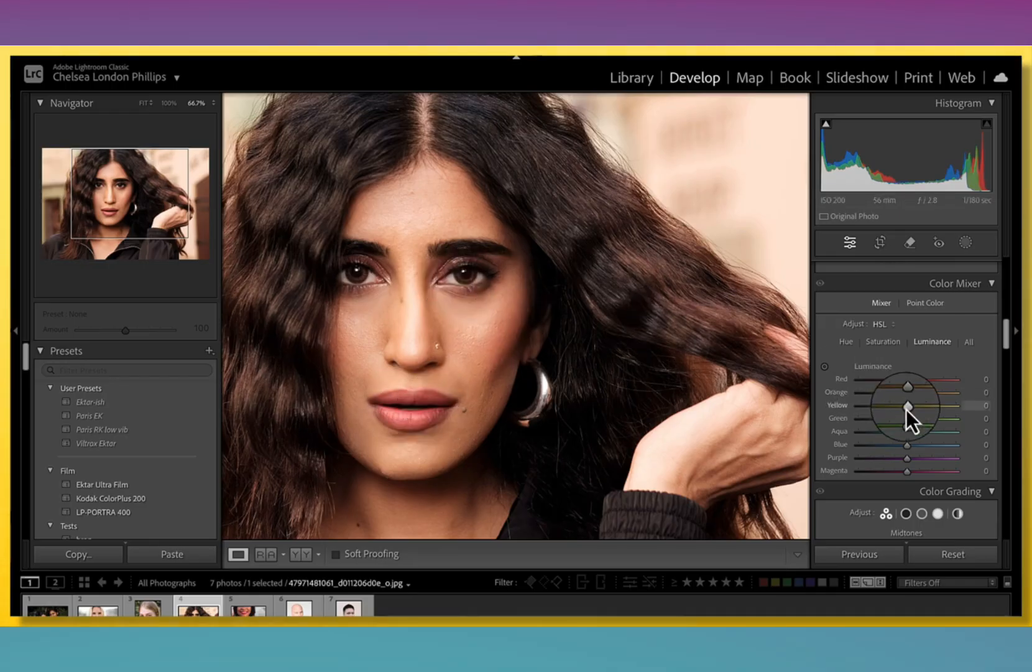
# Step: Try changing the yellow, orange and red luminance one by one and reset each to 0
pyautogui.moveTo(910, 408); pyautogui.dragTo(946, 407)
pyautogui.moveTo(916, 407)
pyautogui.mouseDown()
pyautogui.moveTo(935, 408)
pyautogui.moveTo(853, 408)
pyautogui.moveTo(921, 415)
pyautogui.moveTo(912, 416)
pyautogui.mouseUp()
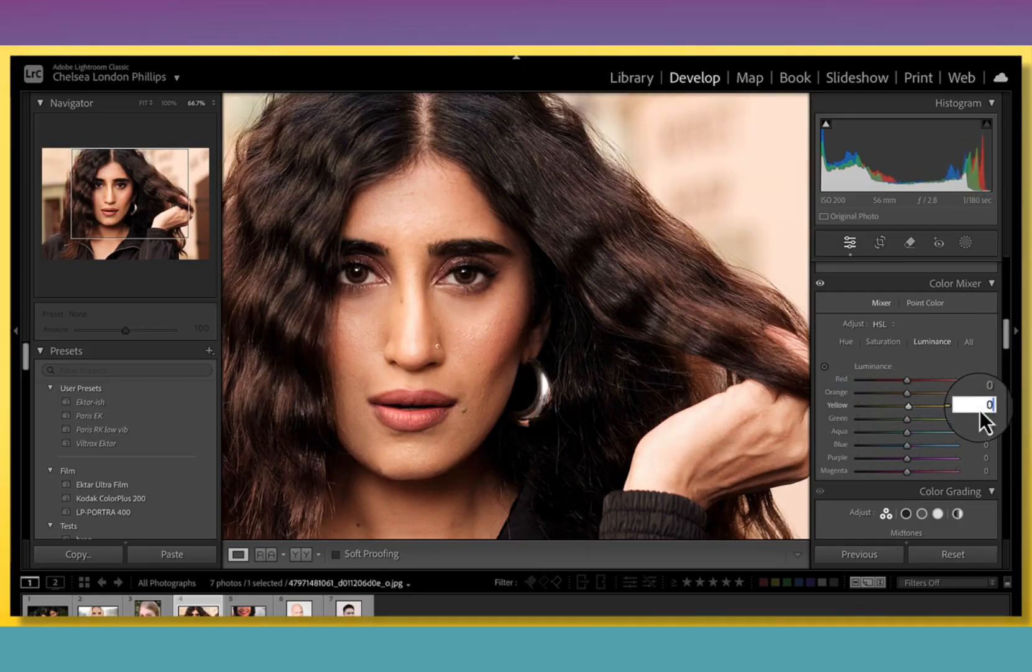
pyautogui.press('Return')
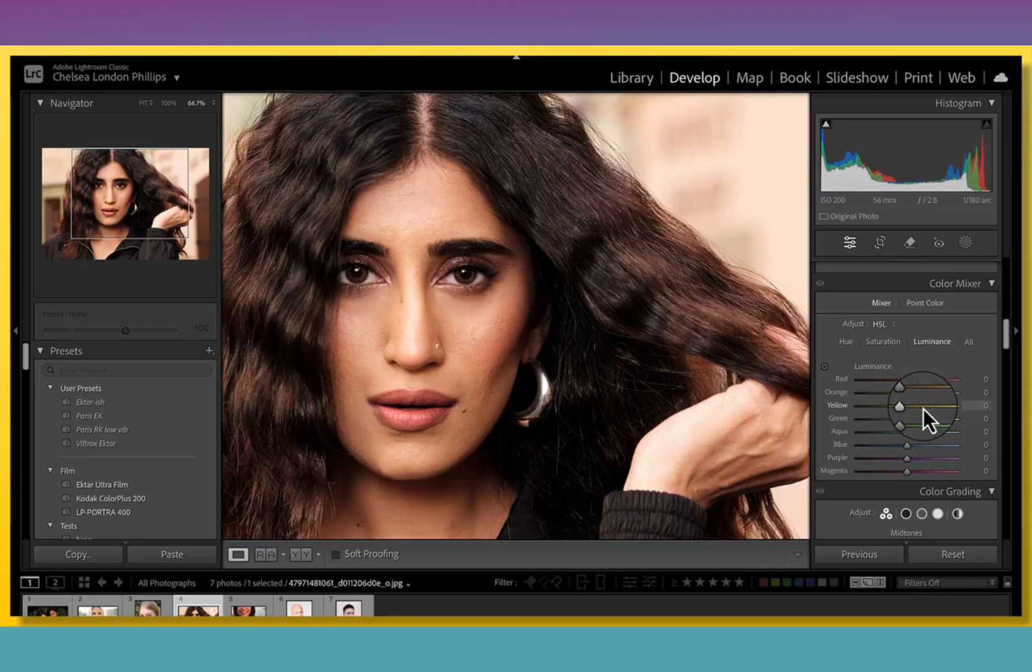
pyautogui.moveTo(908, 394)
pyautogui.mouseDown()
pyautogui.moveTo(965, 384)
pyautogui.moveTo(892, 380)
pyautogui.moveTo(922, 380)
pyautogui.moveTo(906, 381)
pyautogui.mouseUp()
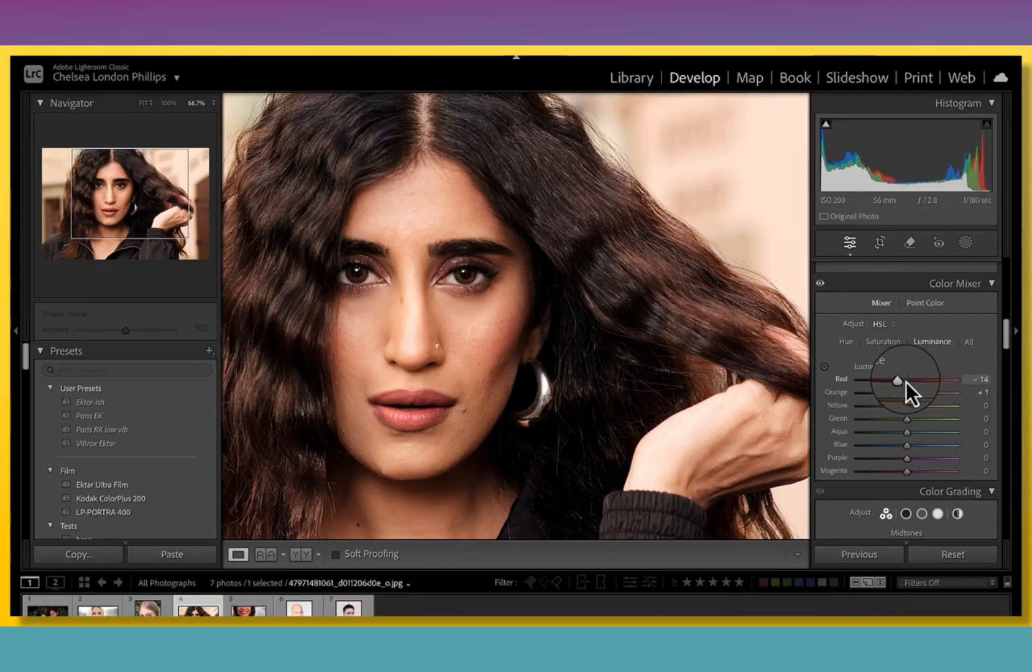
pyautogui.click(979, 379)
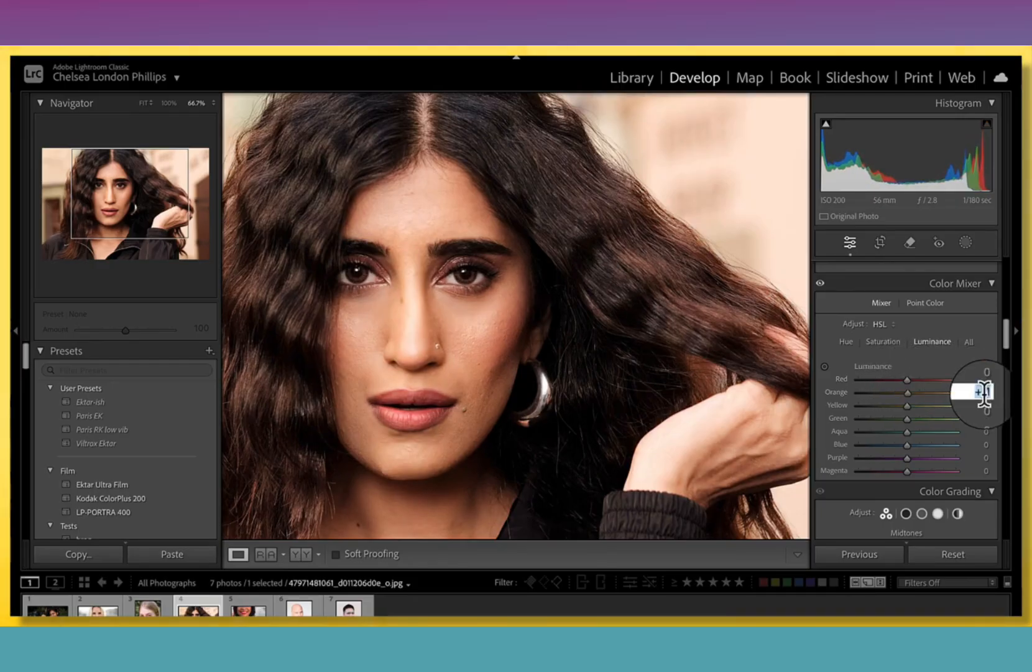
# Step: Use the targeted adjustment tool on the woman's forehead to raise luminance to Orange +3 and Yellow +1
pyautogui.click(825, 371)
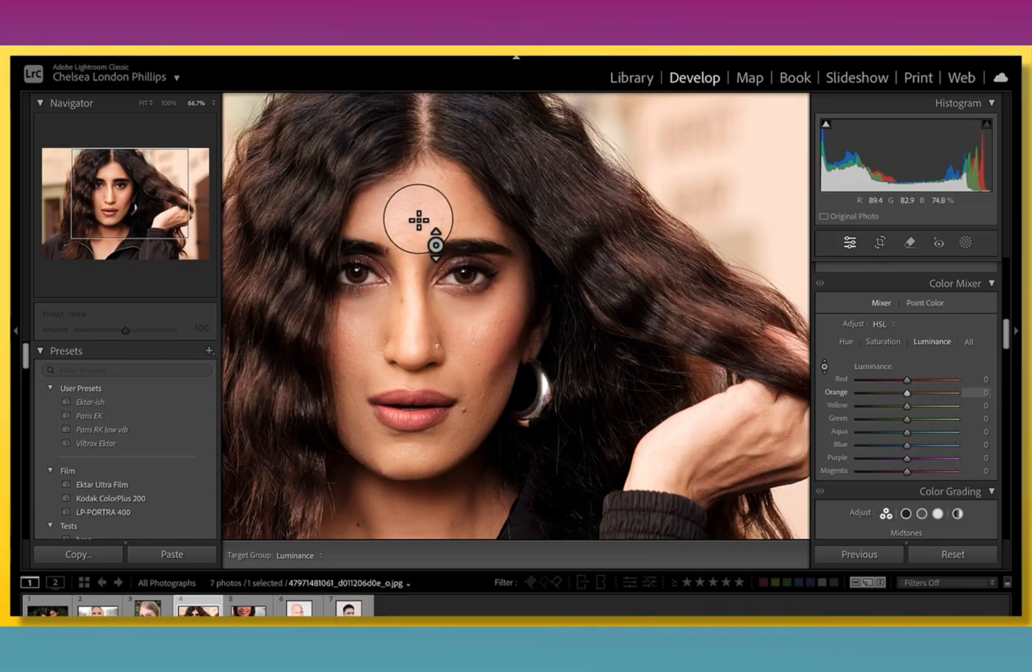
pyautogui.moveTo(419, 220); pyautogui.dragTo(461, 56)
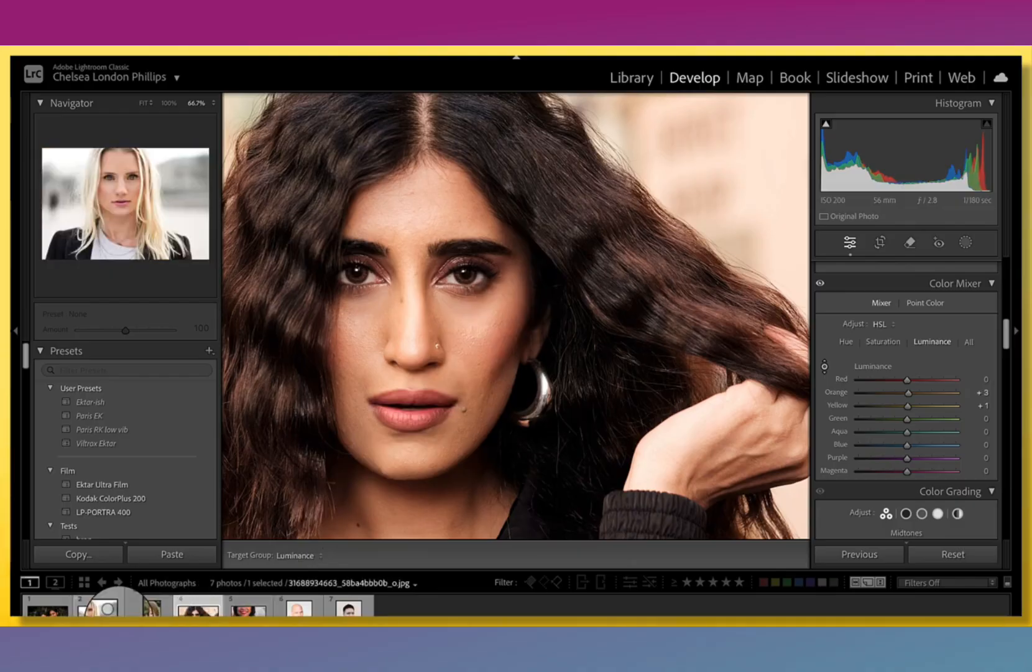
# Step: Open the third photo, the smiling blonde woman, and use the targeted adjustment on her cheek to set luminance to Red -9 and Magenta -5
pyautogui.click(146, 602)
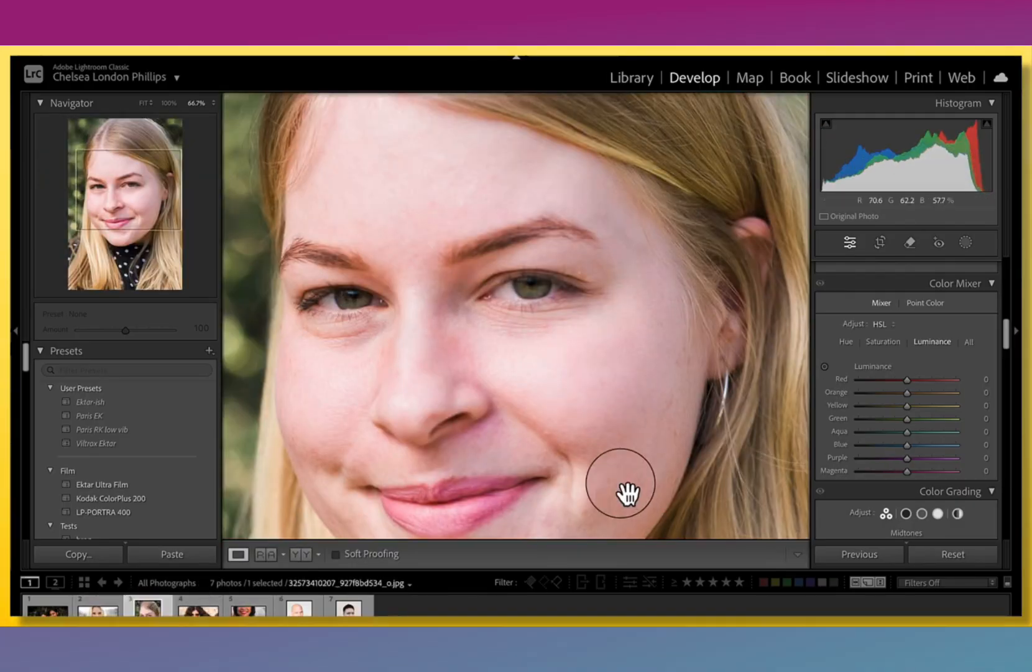
pyautogui.click(524, 343)
pyautogui.moveTo(524, 342); pyautogui.dragTo(581, 373)
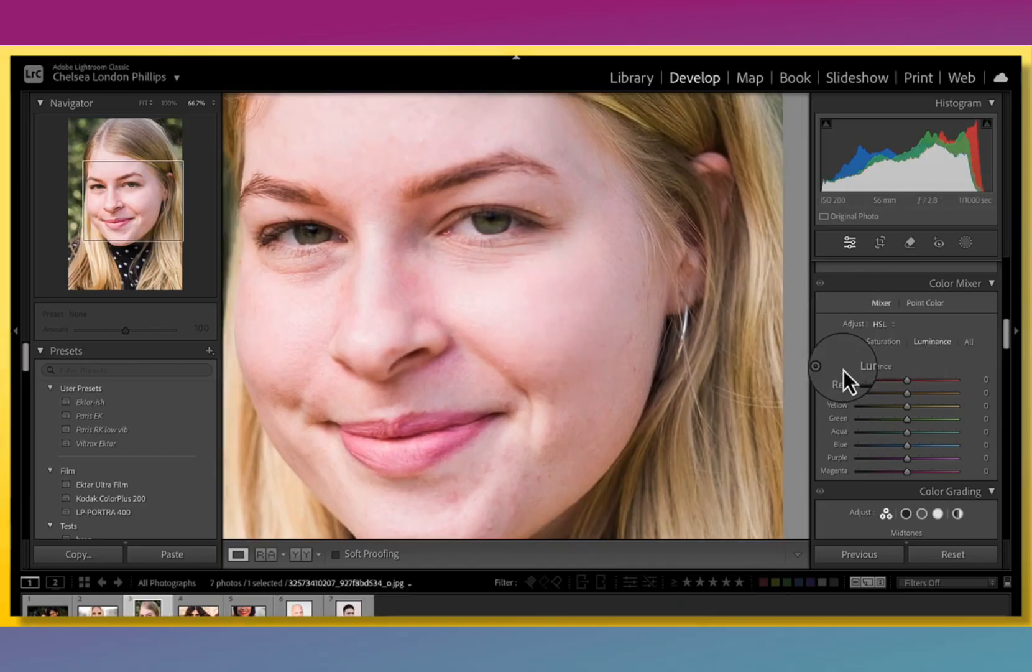
pyautogui.click(825, 370)
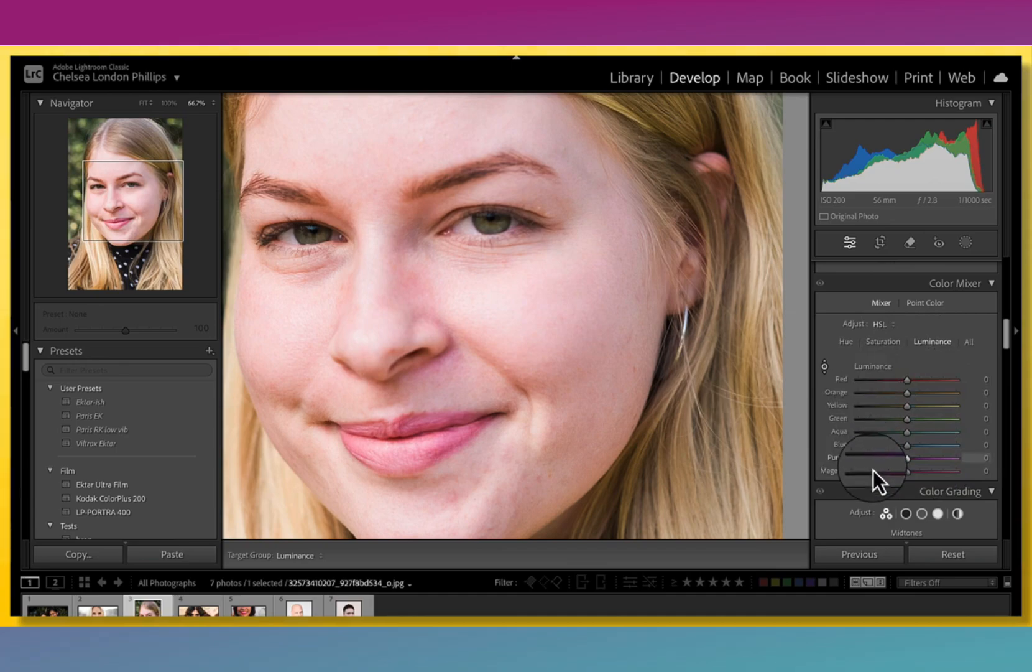
pyautogui.moveTo(533, 316); pyautogui.dragTo(541, 232)
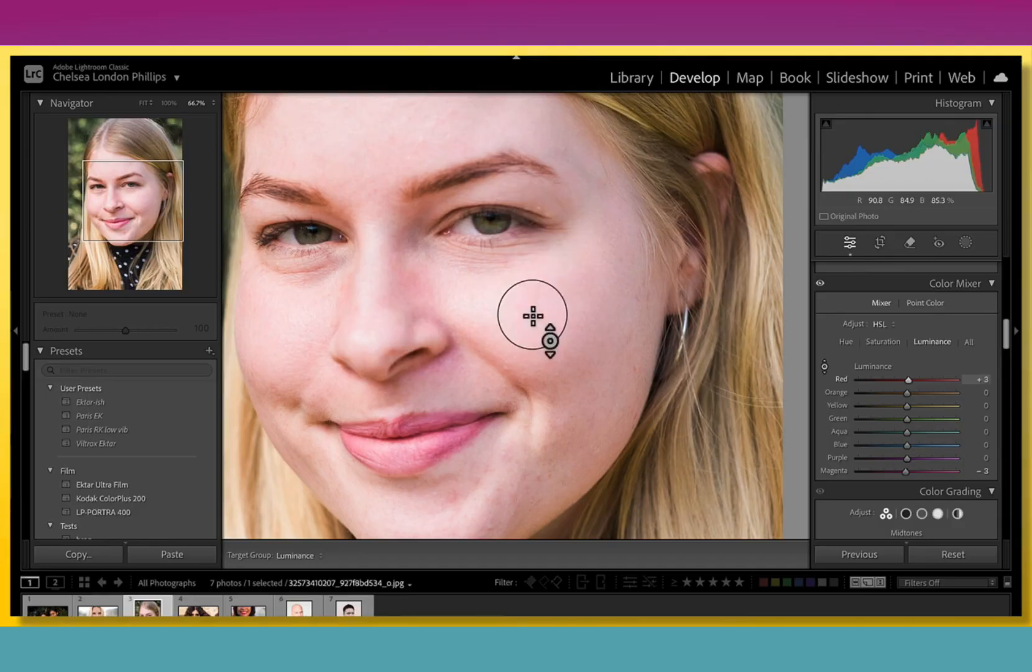
pyautogui.moveTo(533, 318)
pyautogui.mouseDown()
pyautogui.moveTo(534, 347)
pyautogui.moveTo(534, 274)
pyautogui.moveTo(533, 316)
pyautogui.mouseUp()
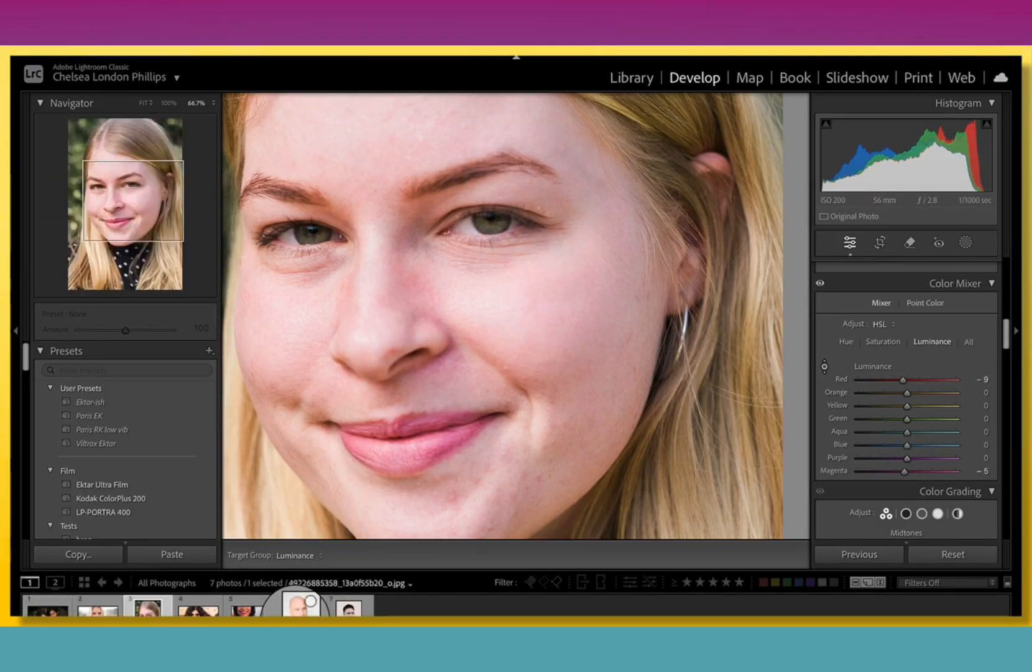
# Step: Open the seventh photo, the man in a suit, and use the targeted adjustment on his cheek to set luminance to Red -11 and Orange +8
pyautogui.click(353, 605)
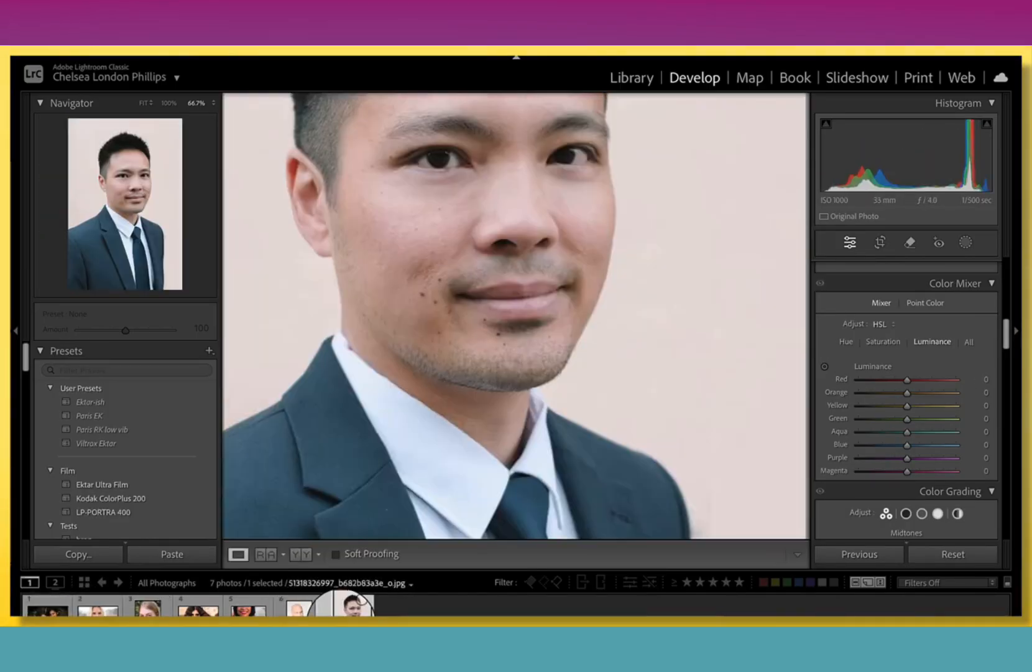
pyautogui.moveTo(527, 328); pyautogui.dragTo(521, 374)
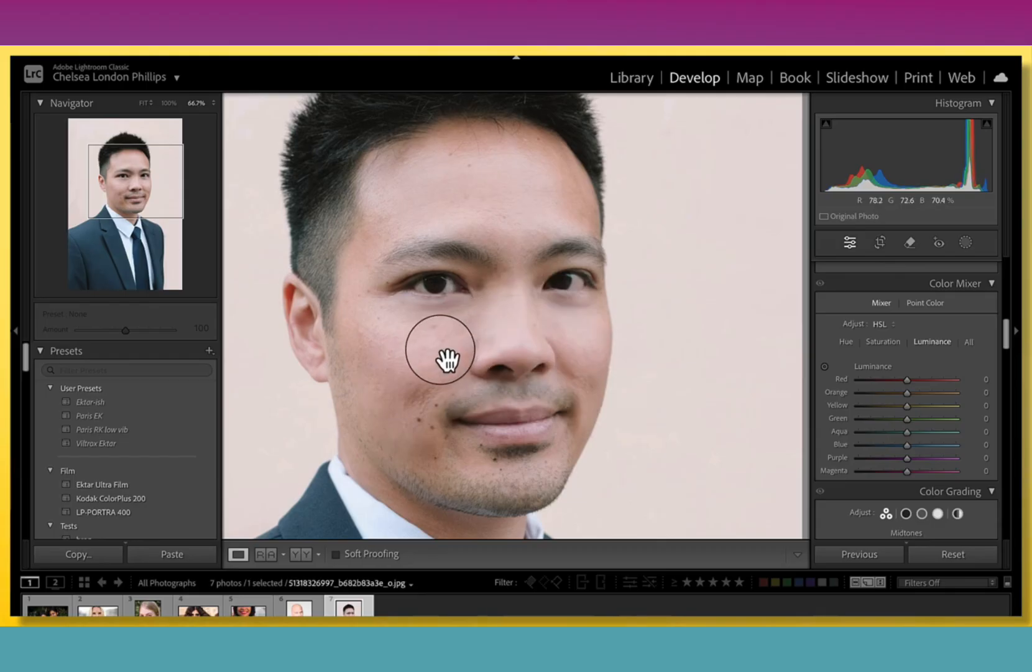
pyautogui.click(825, 366)
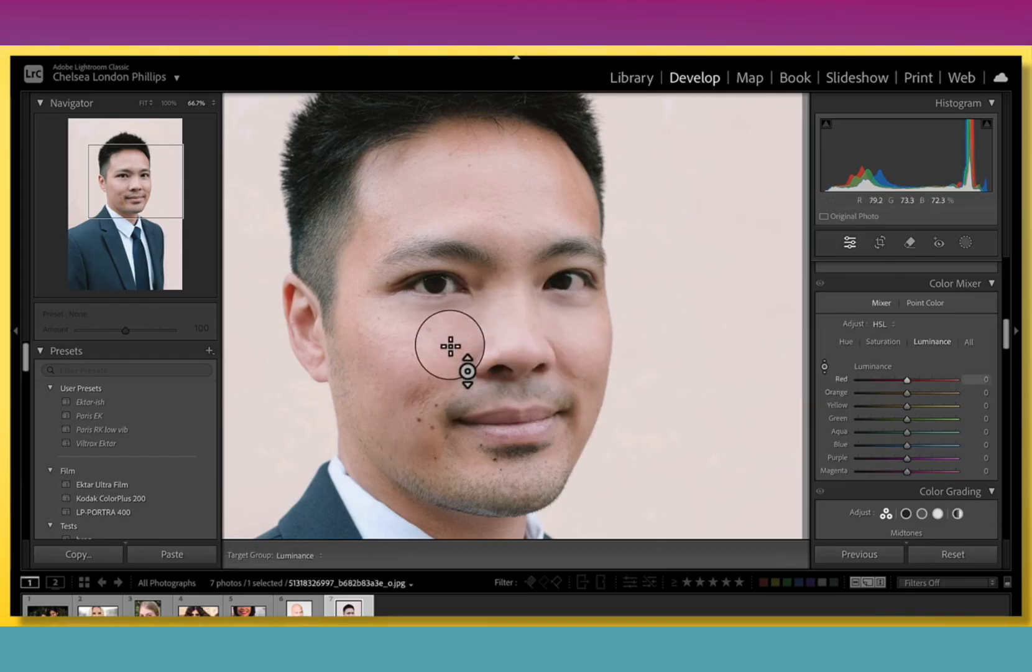
pyautogui.moveTo(450, 346)
pyautogui.mouseDown()
pyautogui.moveTo(466, 266)
pyautogui.moveTo(460, 338)
pyautogui.mouseUp()
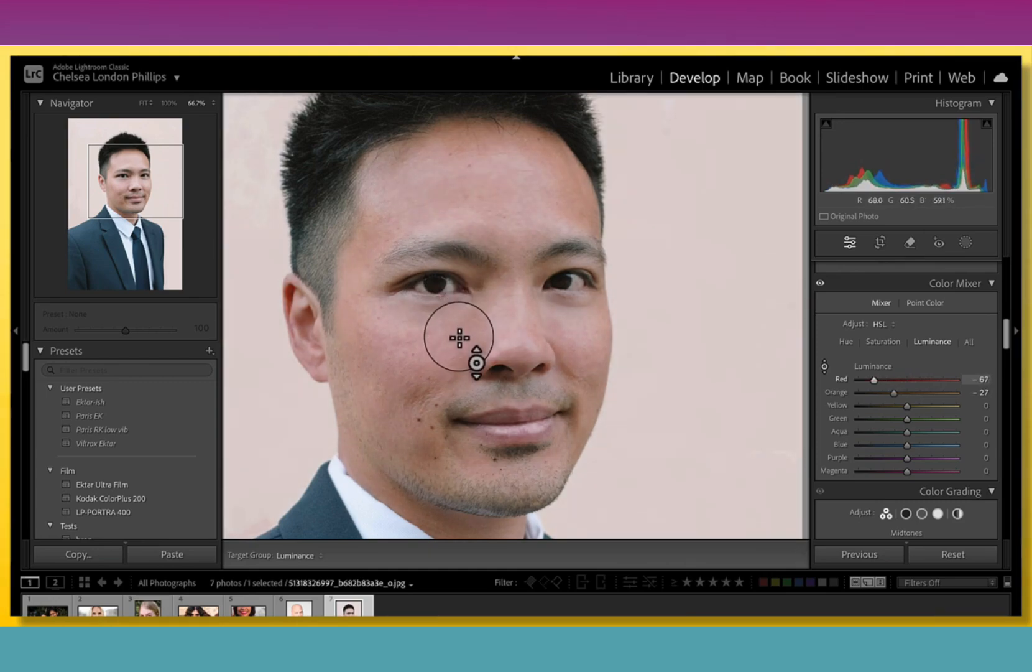
pyautogui.moveTo(460, 337); pyautogui.dragTo(468, 97)
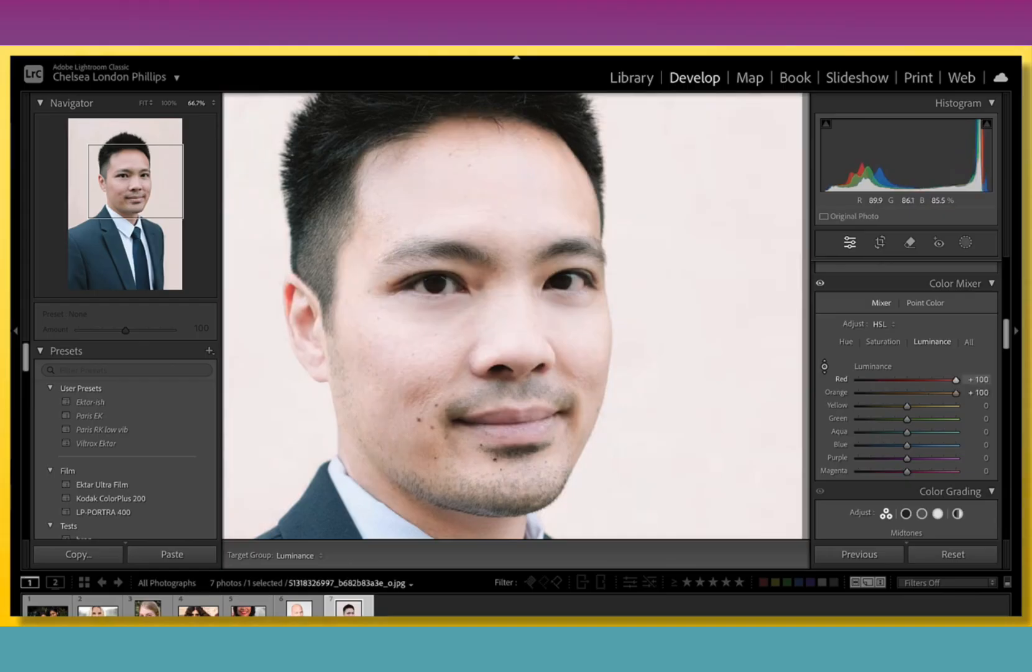
pyautogui.moveTo(476, 58); pyautogui.dragTo(472, 172)
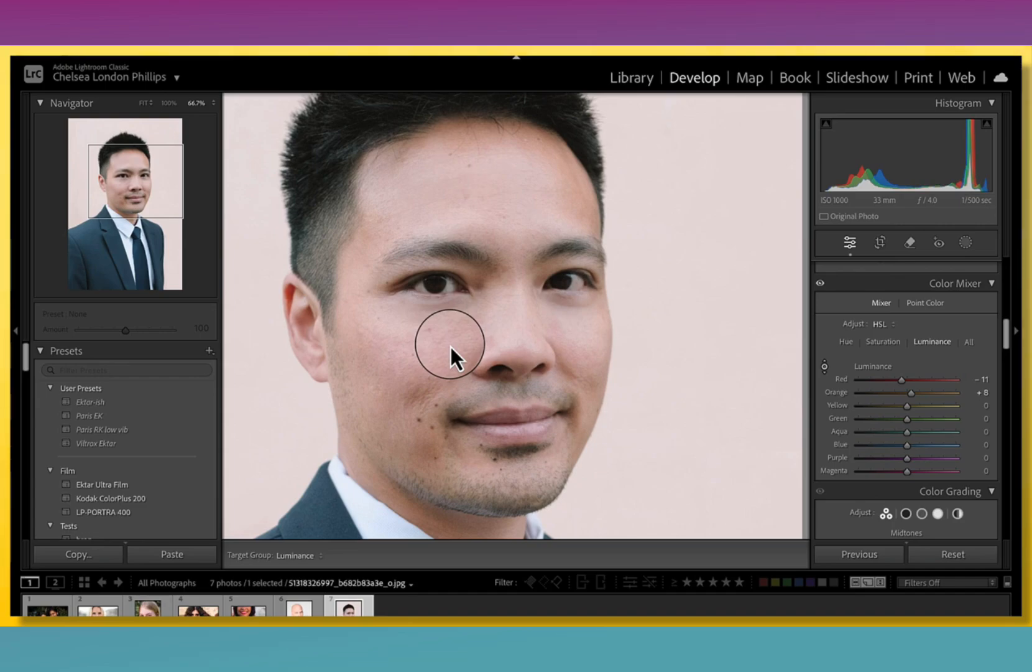
pyautogui.click(299, 606)
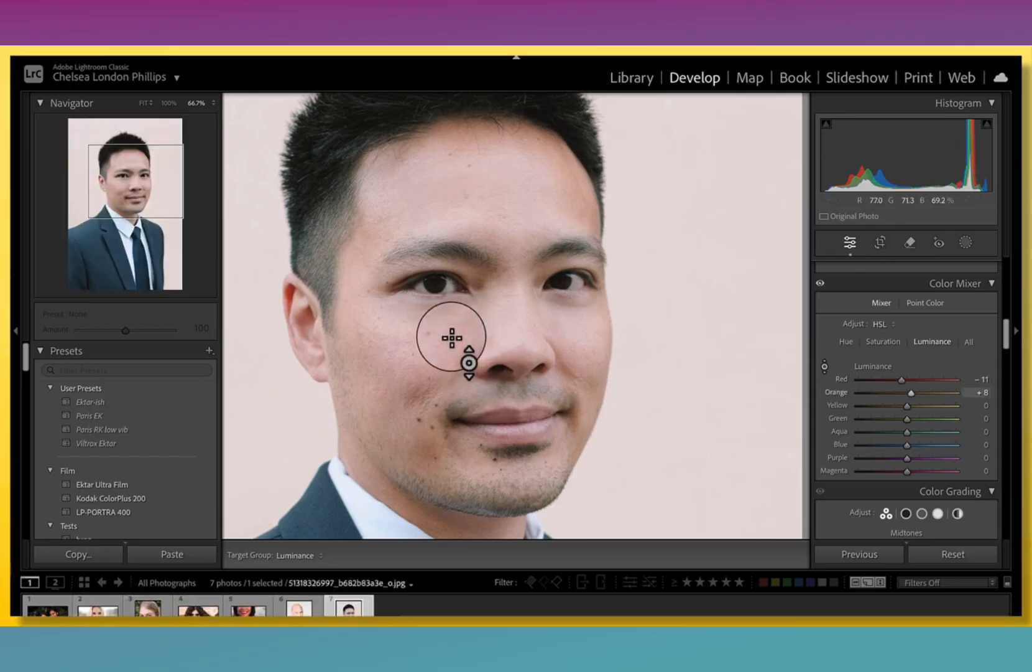
pyautogui.moveTo(451, 337)
pyautogui.mouseDown()
pyautogui.moveTo(444, 453)
pyautogui.moveTo(454, 317)
pyautogui.moveTo(451, 336)
pyautogui.mouseUp()
# Step: Open the first photo, the two smiling women, and use the targeted adjustment on their faces to raise luminance to Red +3 and Orange +26
pyautogui.click(46, 607)
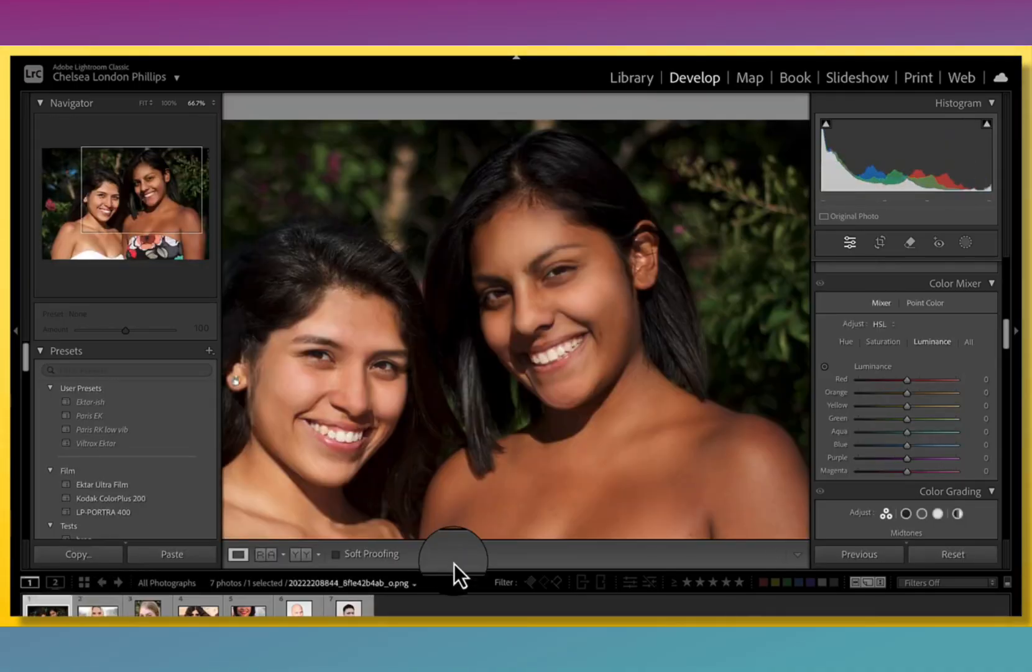
pyautogui.rightClick(398, 391)
pyautogui.click(362, 381)
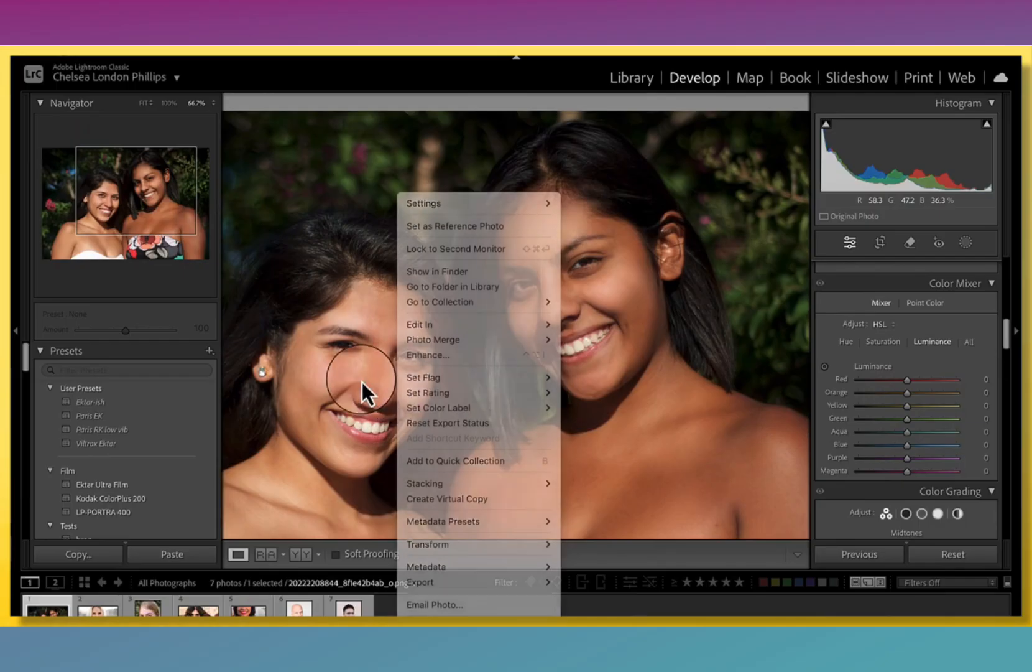
pyautogui.moveTo(369, 376); pyautogui.dragTo(408, 361)
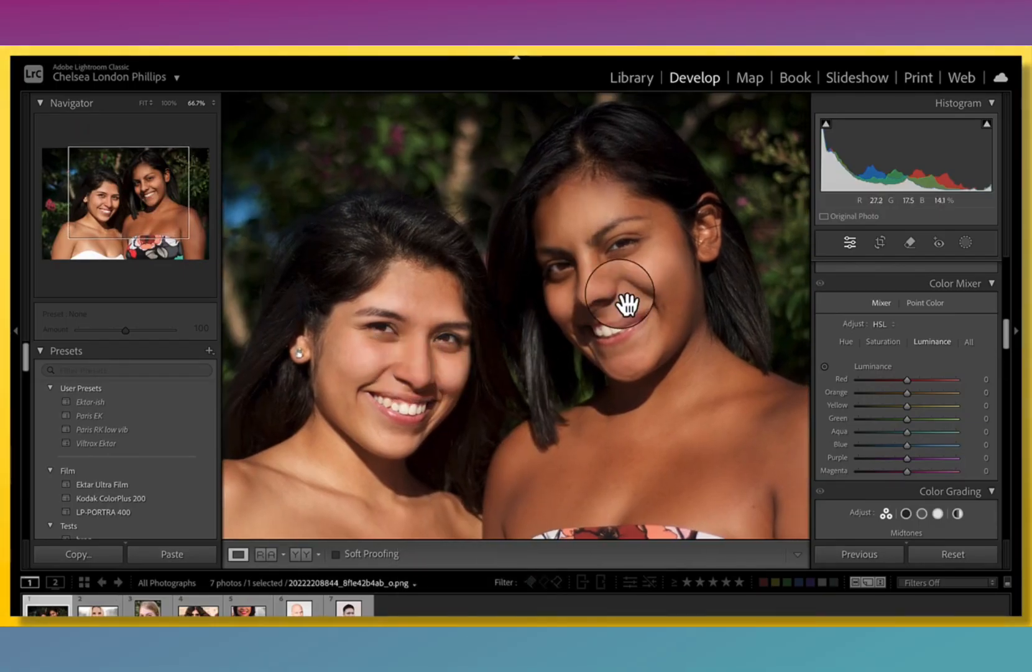
pyautogui.click(824, 366)
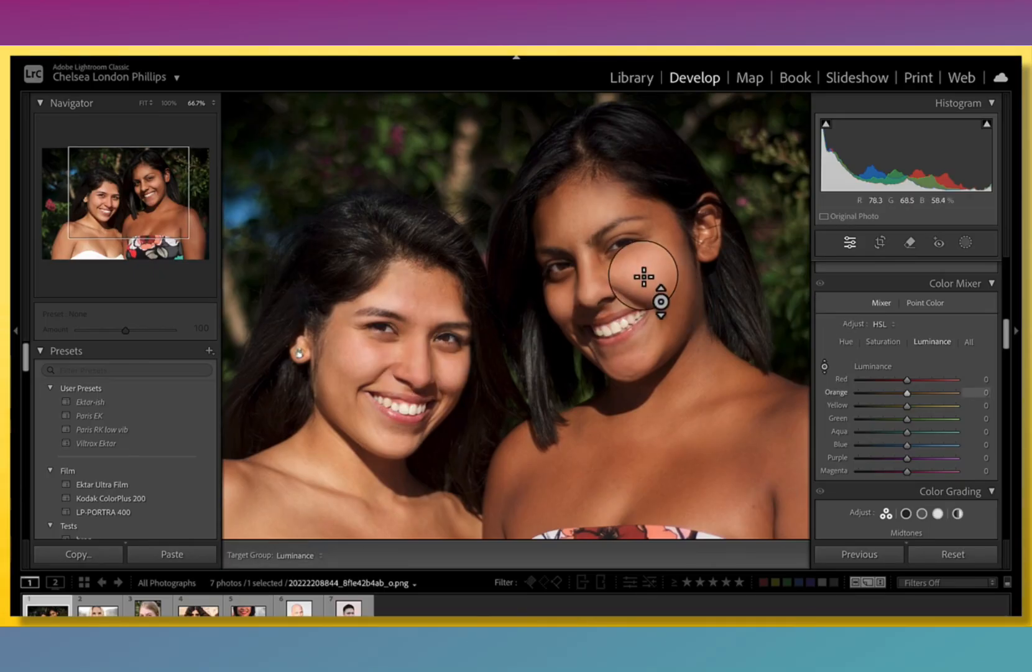
pyautogui.moveTo(644, 277); pyautogui.dragTo(643, 218)
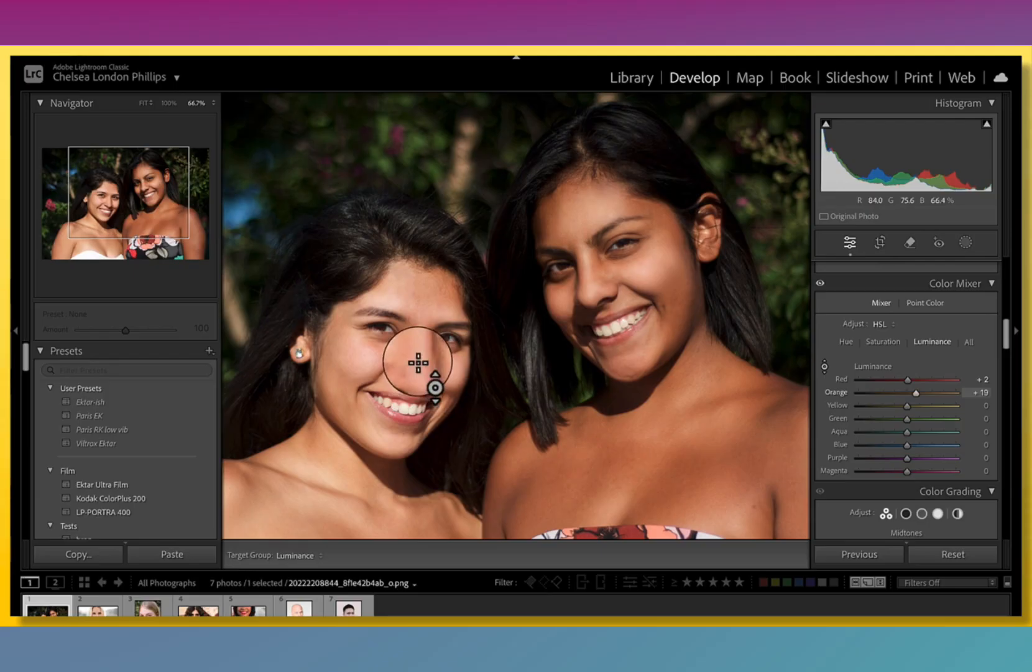
pyautogui.moveTo(418, 362); pyautogui.dragTo(422, 347)
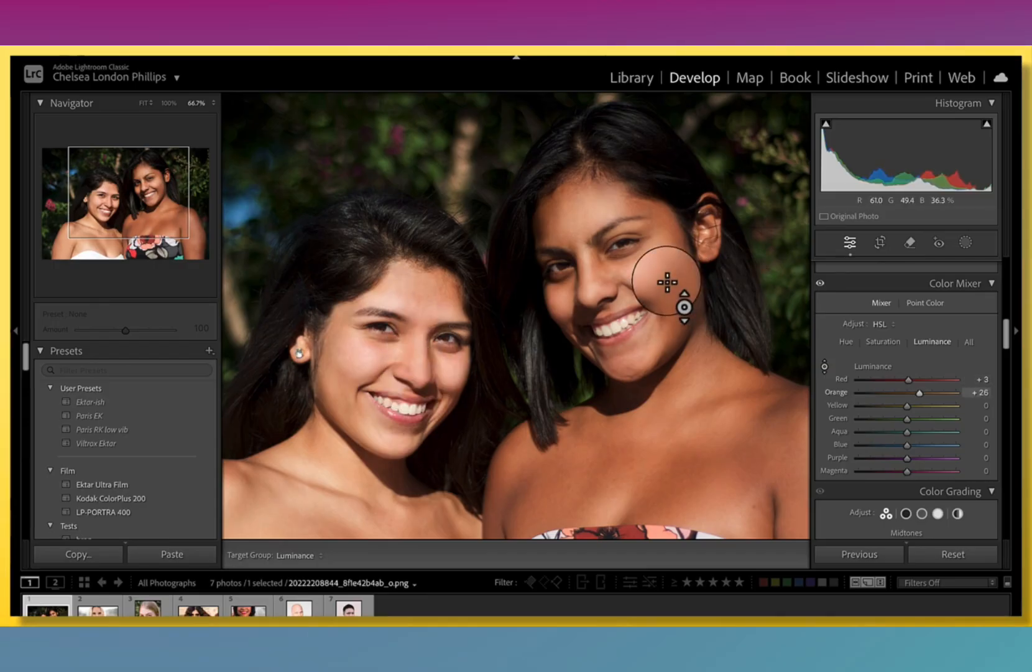
# Step: Lower and re-raise luminance on the taller woman's cheek with the targeted adjustment, settling on Red +2 and Orange +17
pyautogui.moveTo(668, 283); pyautogui.dragTo(644, 387)
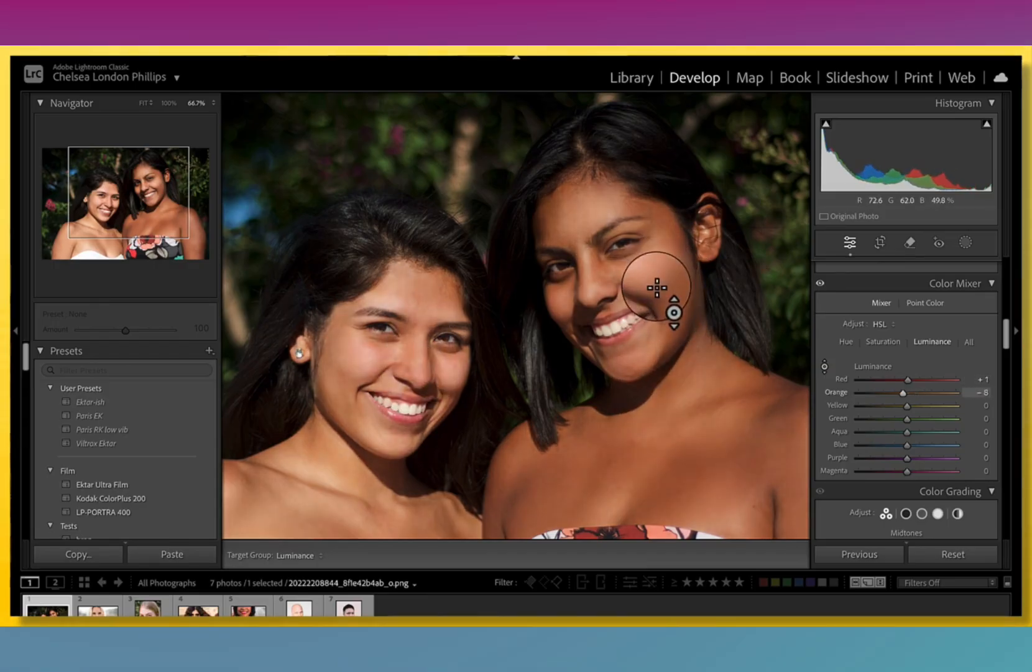
pyautogui.moveTo(657, 287); pyautogui.dragTo(656, 290)
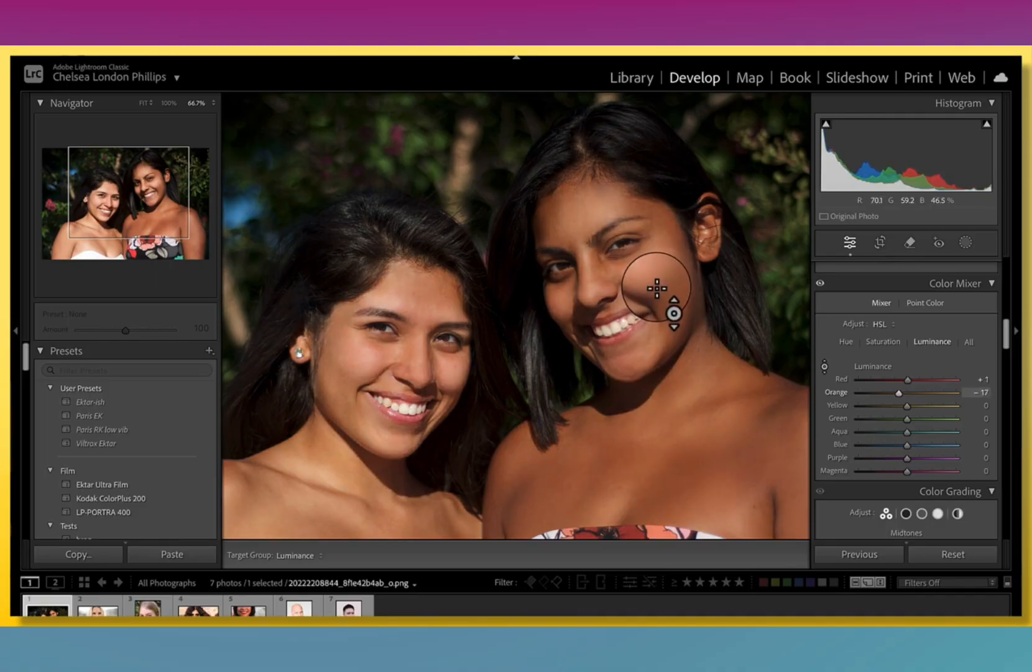
pyautogui.moveTo(657, 288); pyautogui.dragTo(657, 252)
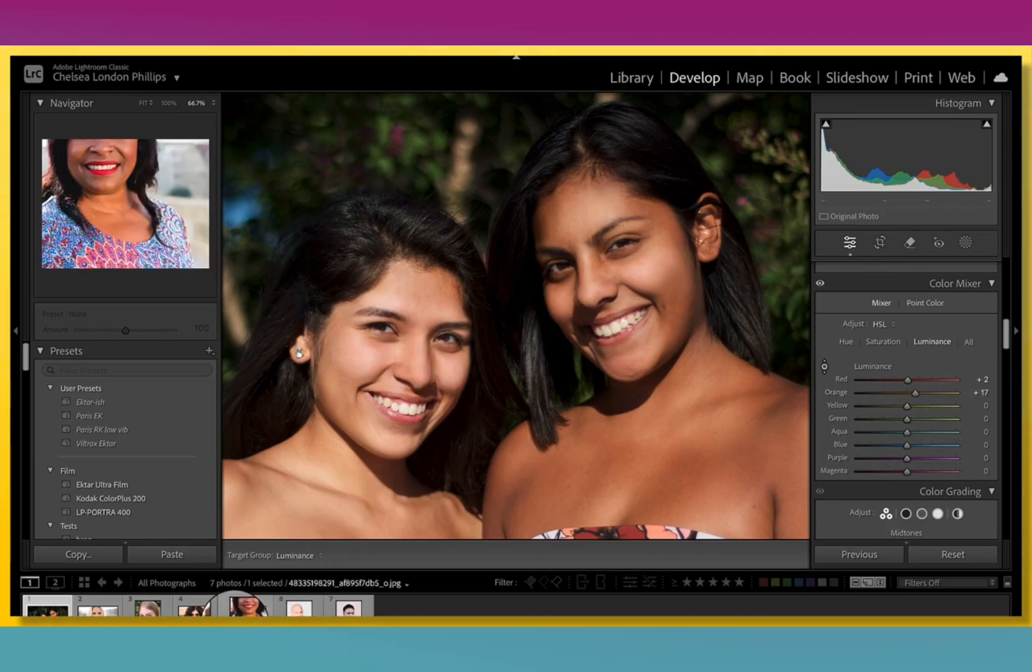
# Step: Open the second photo, the blonde woman, and use targeted adjustments to set luminance to Red -3, Orange -21, Yellow +34 and Green +14
pyautogui.click(92, 604)
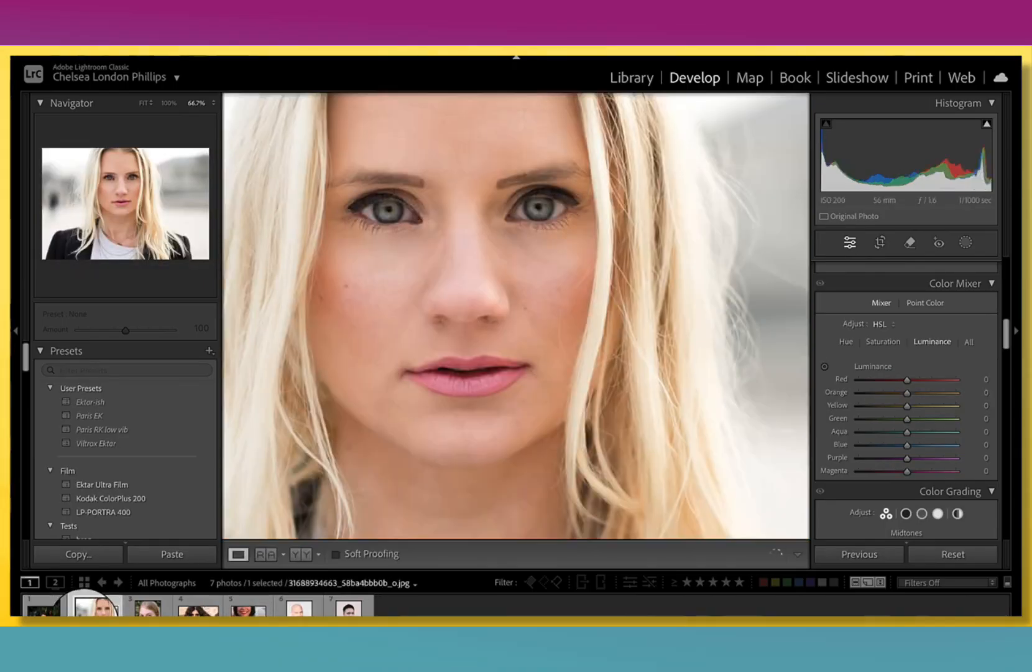
pyautogui.moveTo(445, 266); pyautogui.dragTo(489, 304)
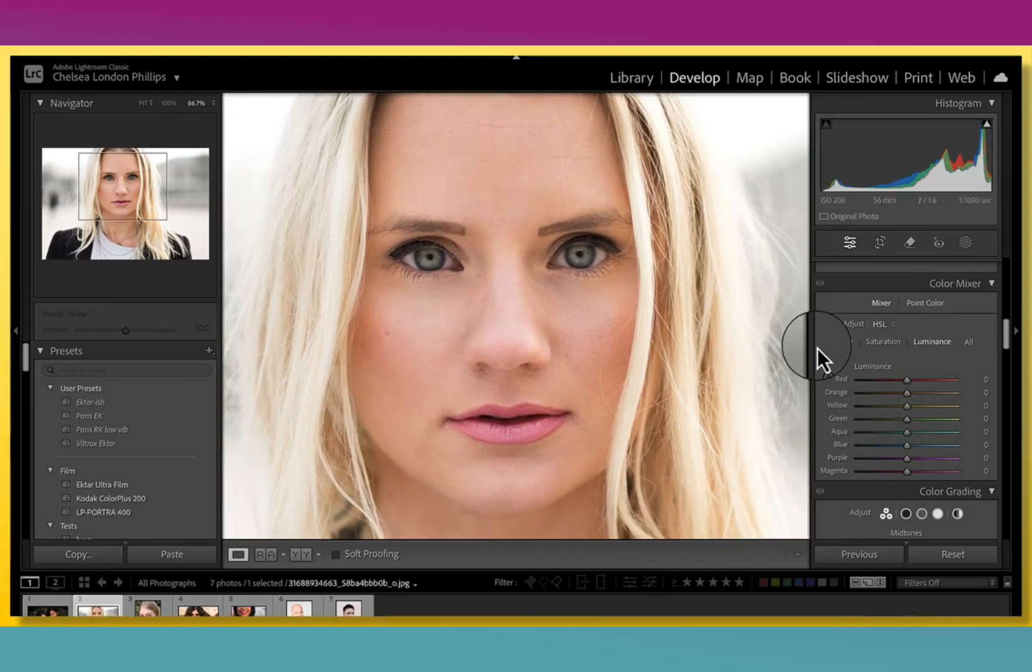
pyautogui.click(824, 366)
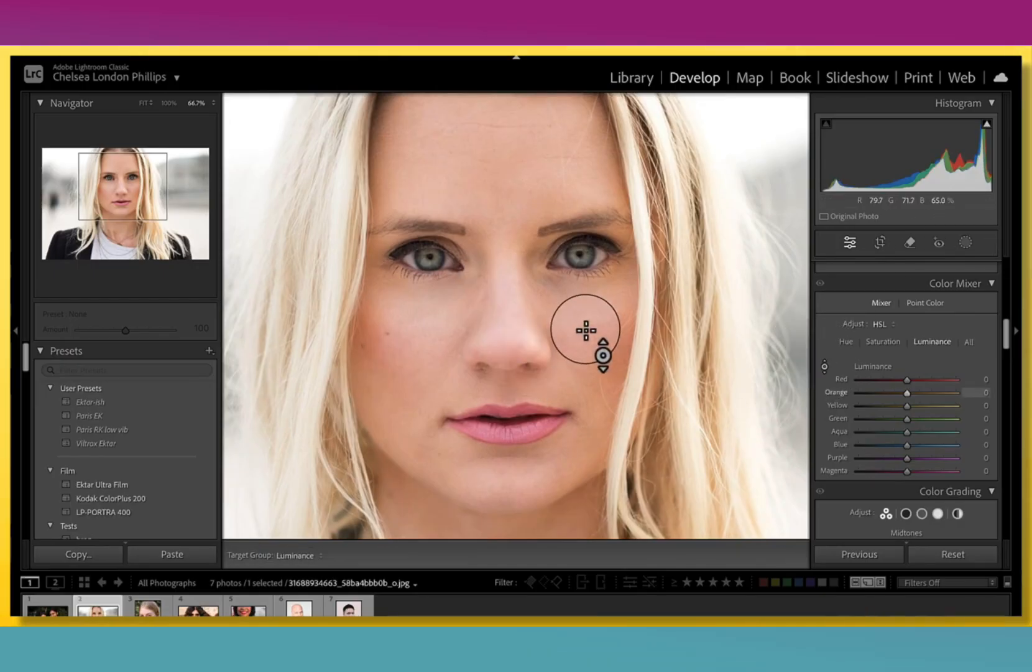
pyautogui.moveTo(429, 318); pyautogui.dragTo(433, 266)
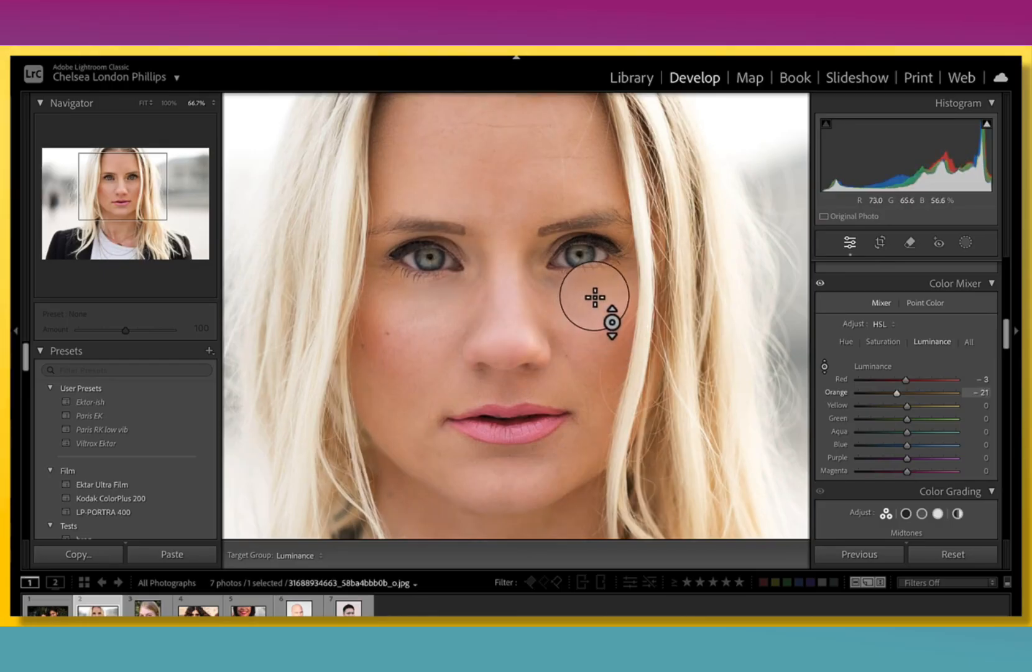
pyautogui.moveTo(586, 258); pyautogui.dragTo(587, 178)
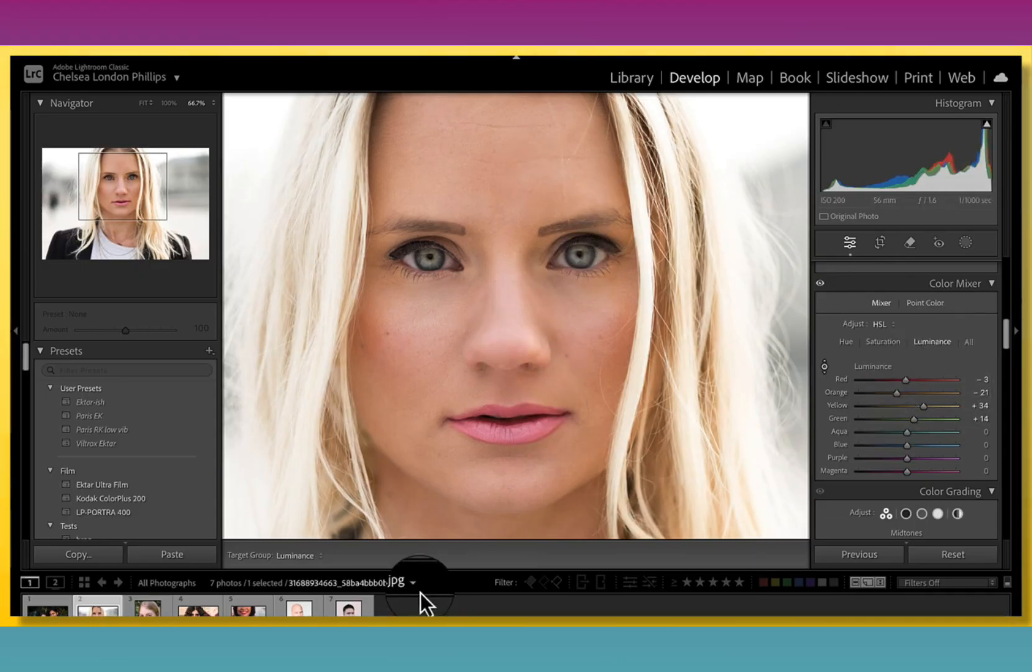
# Step: Open the fifth photo, the woman in the patterned top, and use targeted adjustments to raise luminance to Red +28 and Orange +19
pyautogui.click(246, 604)
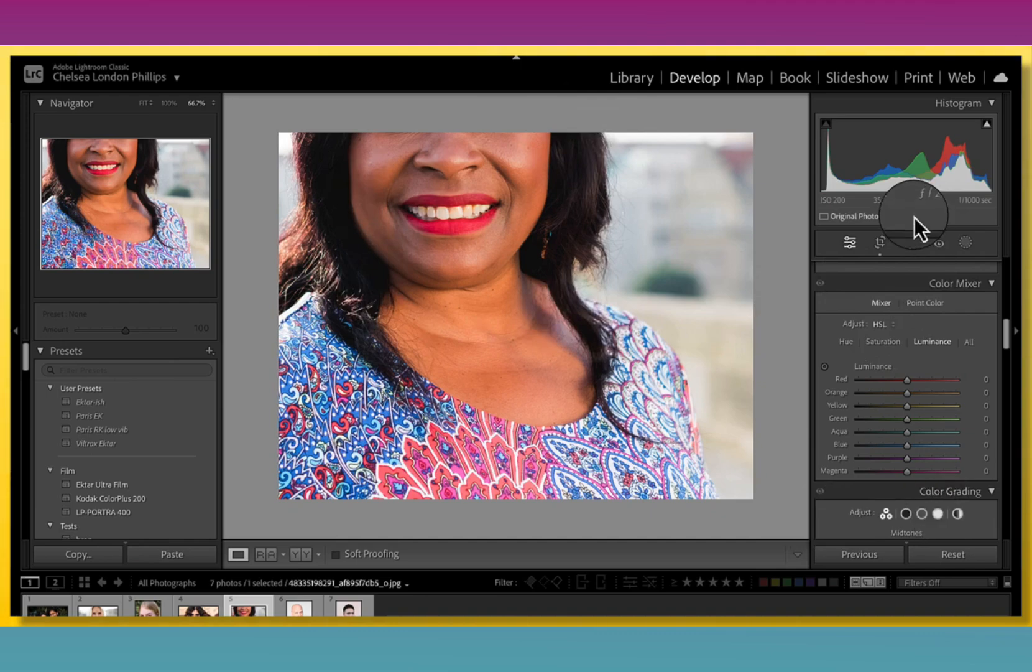
pyautogui.click(826, 367)
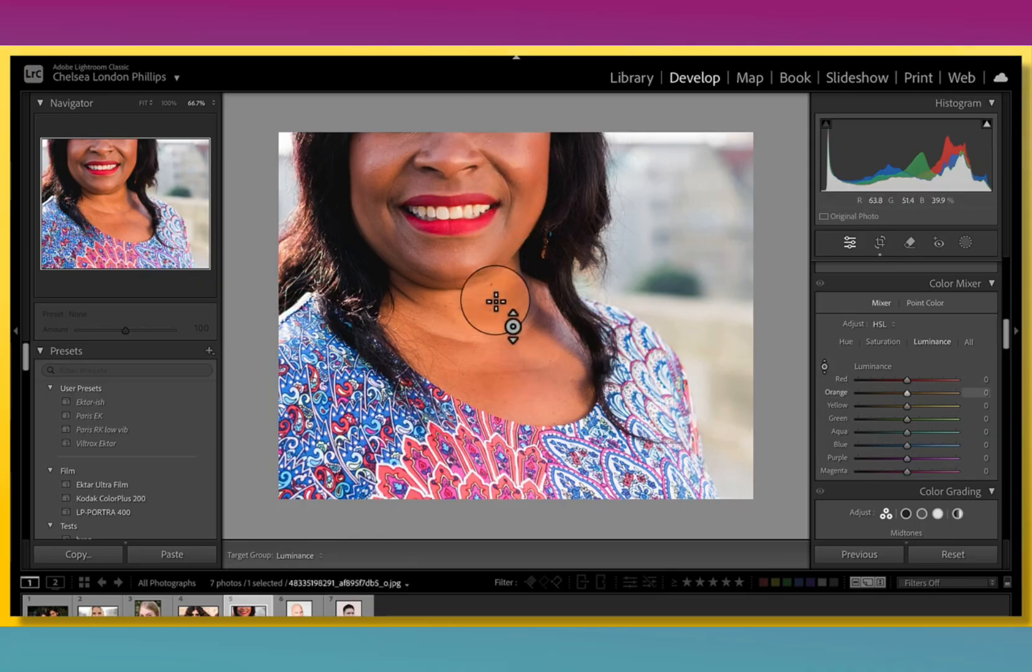
pyautogui.moveTo(532, 175); pyautogui.dragTo(533, 130)
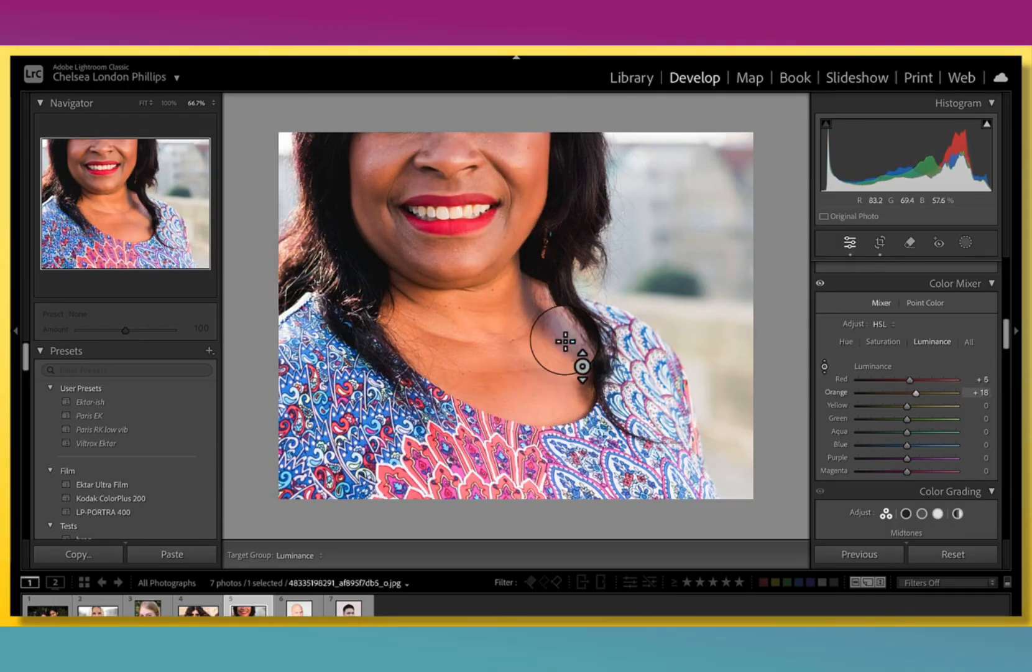
pyautogui.moveTo(511, 322); pyautogui.dragTo(491, 109)
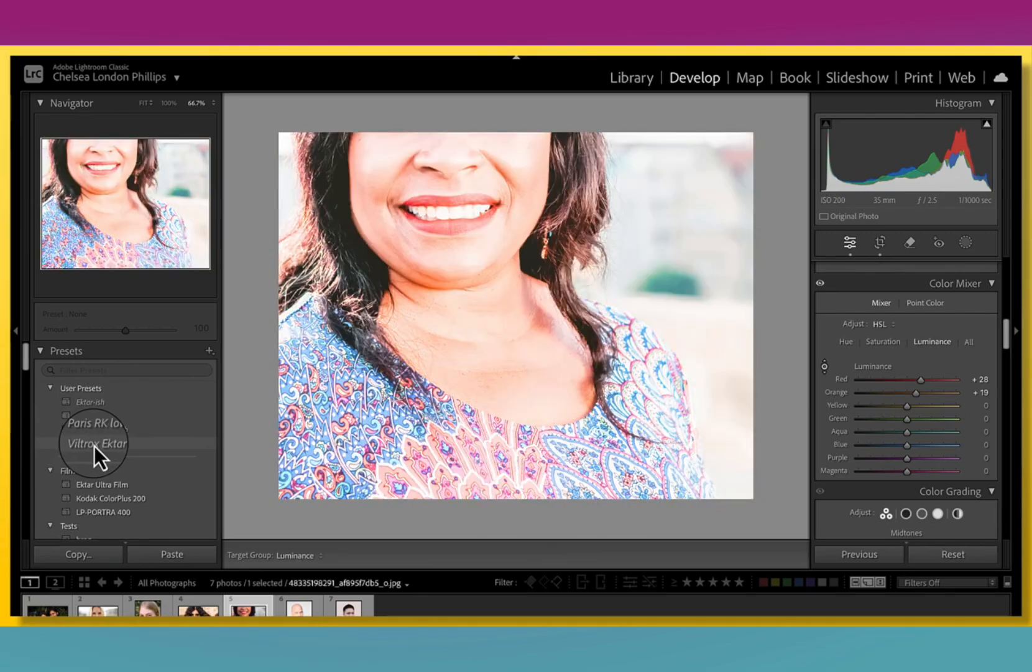
# Step: Try the Viltrox Ektar preset and darken the neck skin with the targeted adjustment to luminance Red +20 and Orange -26
pyautogui.click(94, 445)
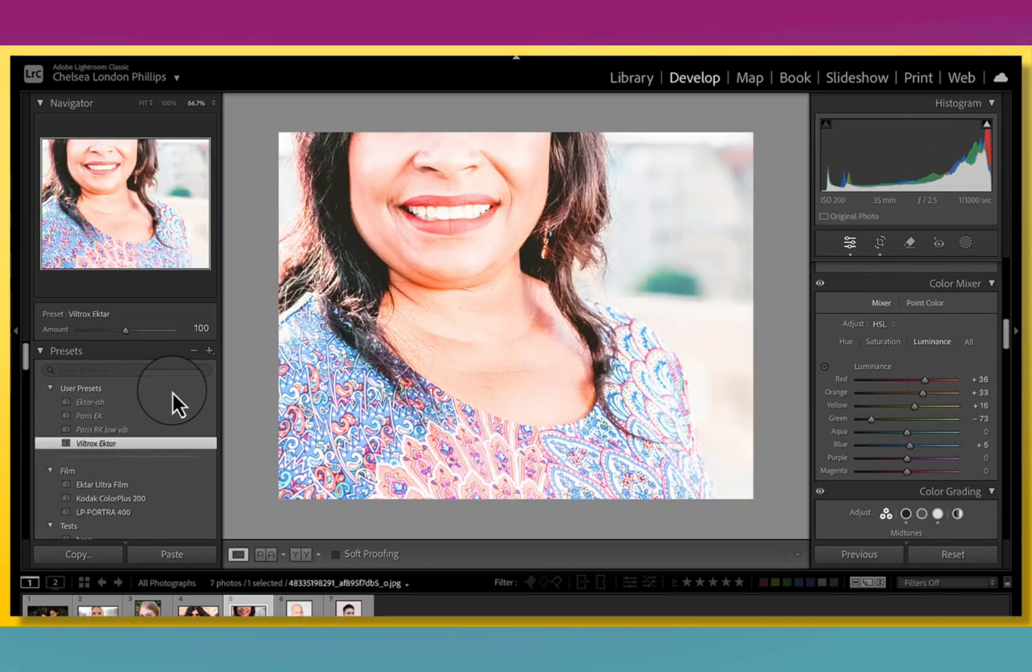
pyautogui.click(821, 367)
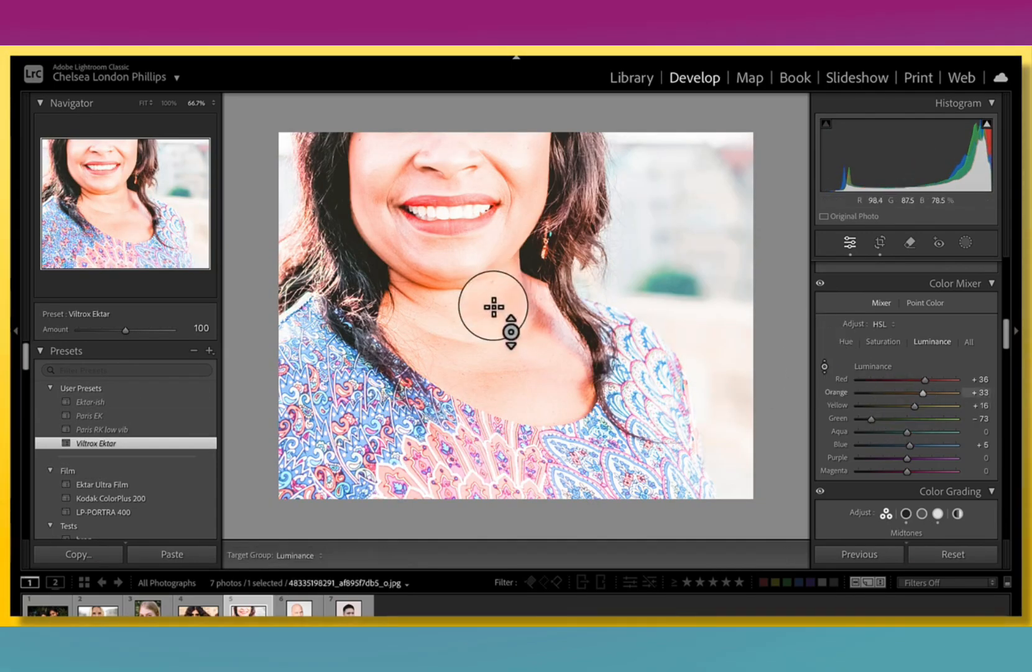
pyautogui.moveTo(494, 306); pyautogui.dragTo(493, 341)
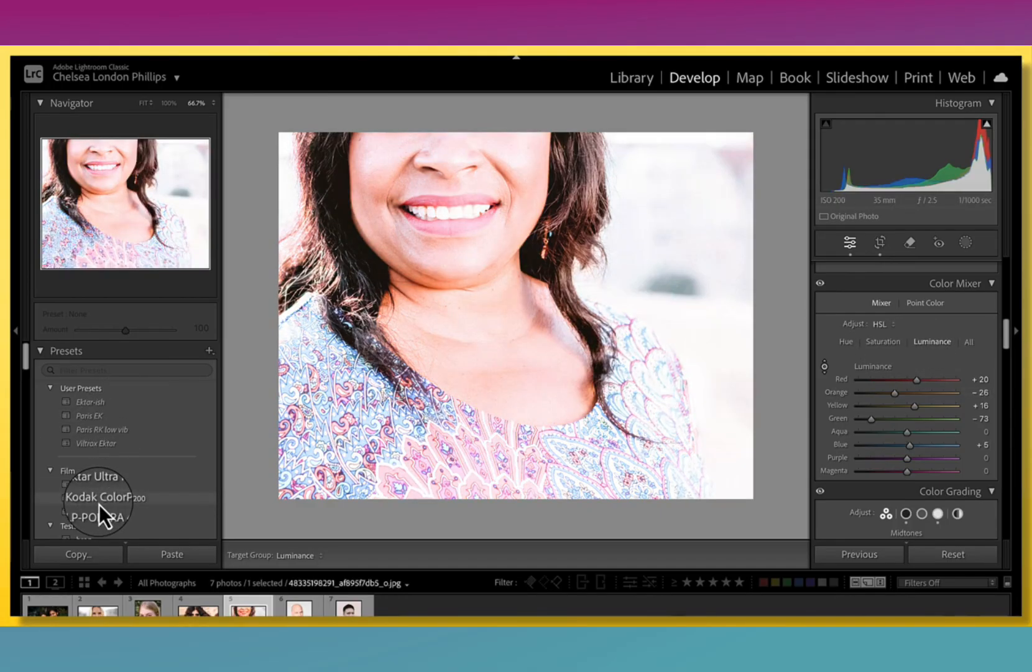
# Step: Apply the Kodak ColorPlus 200 preset and use the targeted adjustment on the skin to lower luminance to Red -2 and Orange -57
pyautogui.click(99, 502)
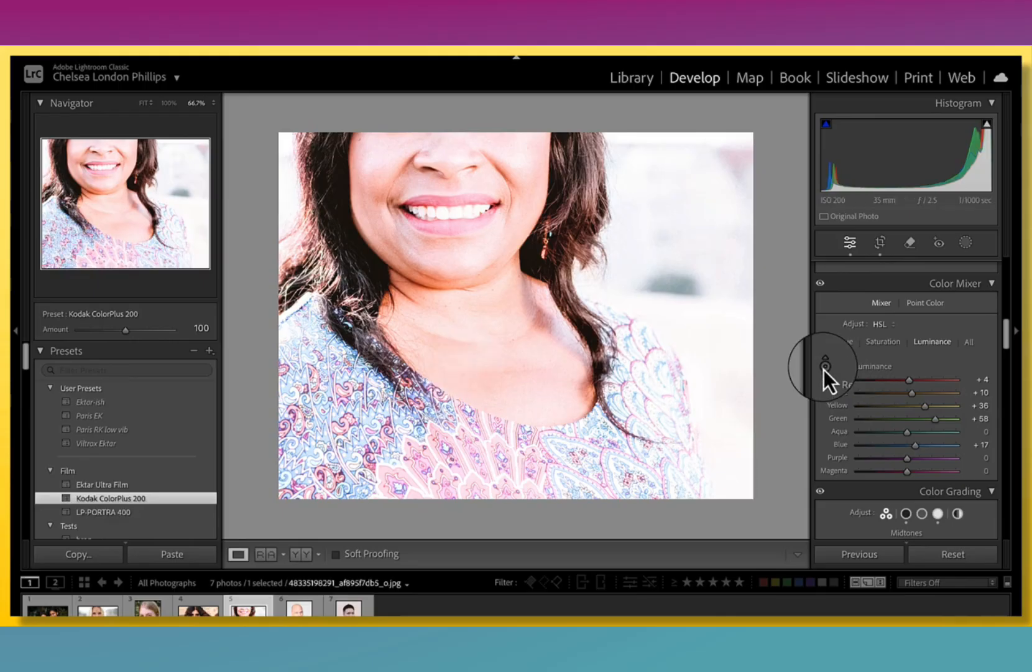
pyautogui.moveTo(509, 324); pyautogui.dragTo(509, 346)
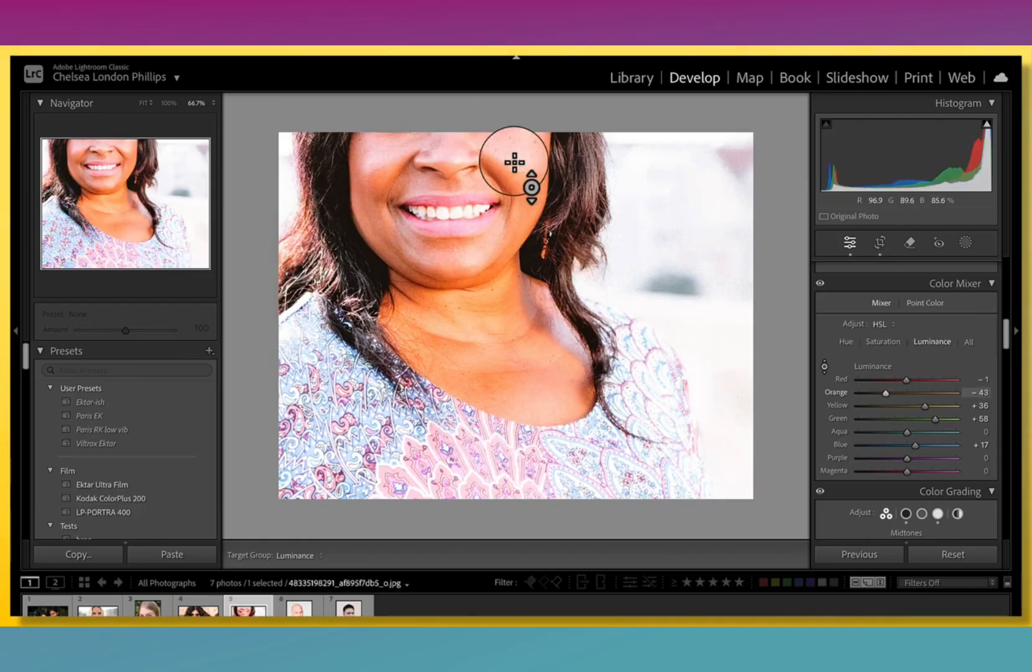
pyautogui.moveTo(516, 161); pyautogui.dragTo(515, 164)
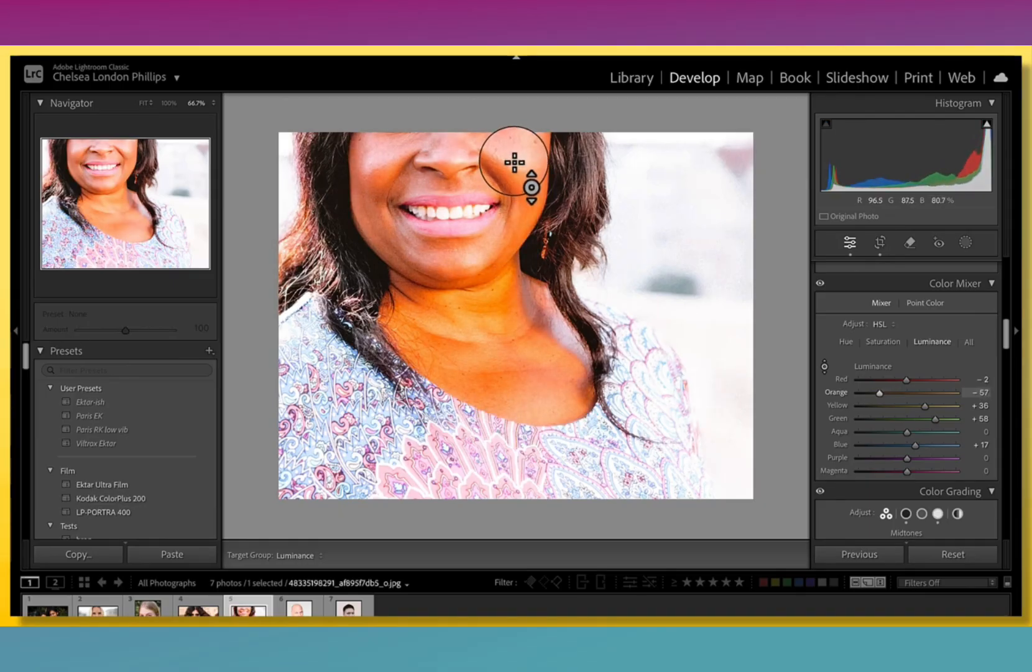
# Step: Alternate between the Color Mixer's hue and luminance adjustments and leave it set to hue
pyautogui.click(852, 347)
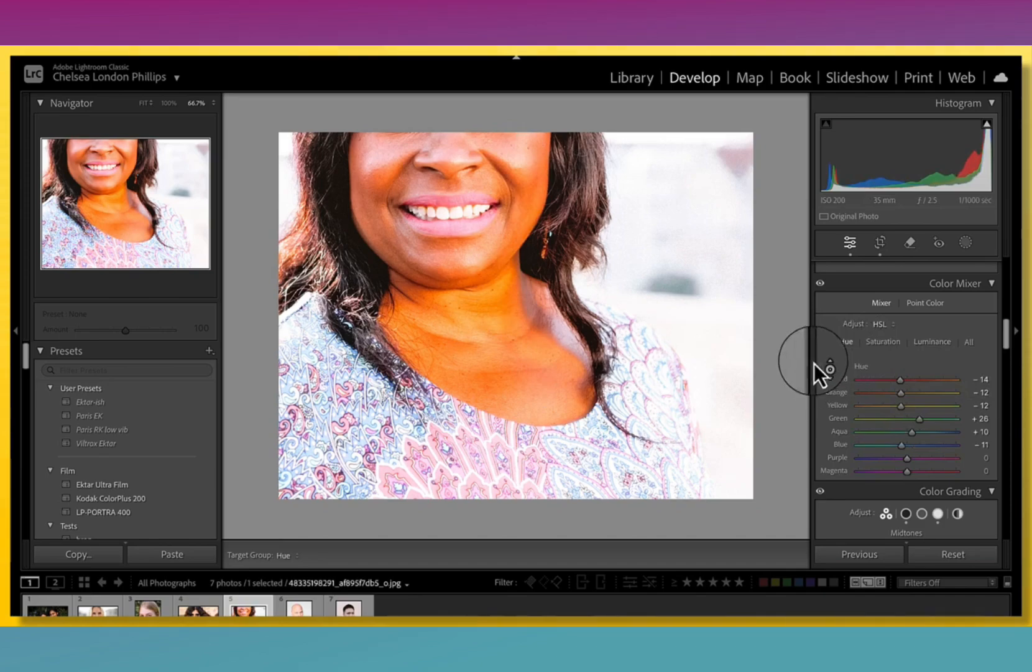
pyautogui.click(921, 343)
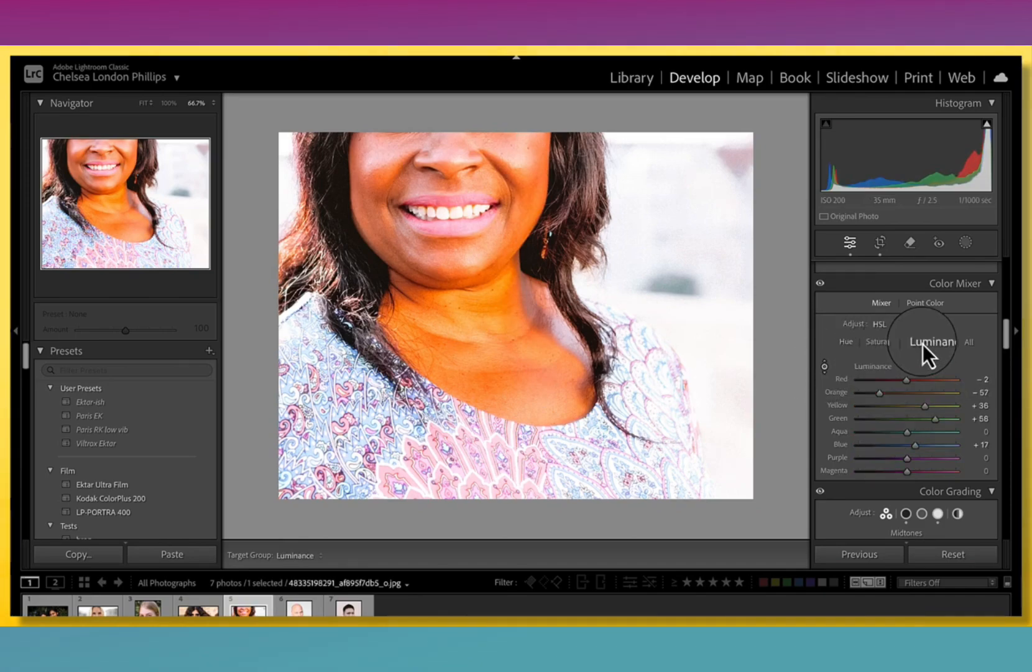
pyautogui.click(851, 346)
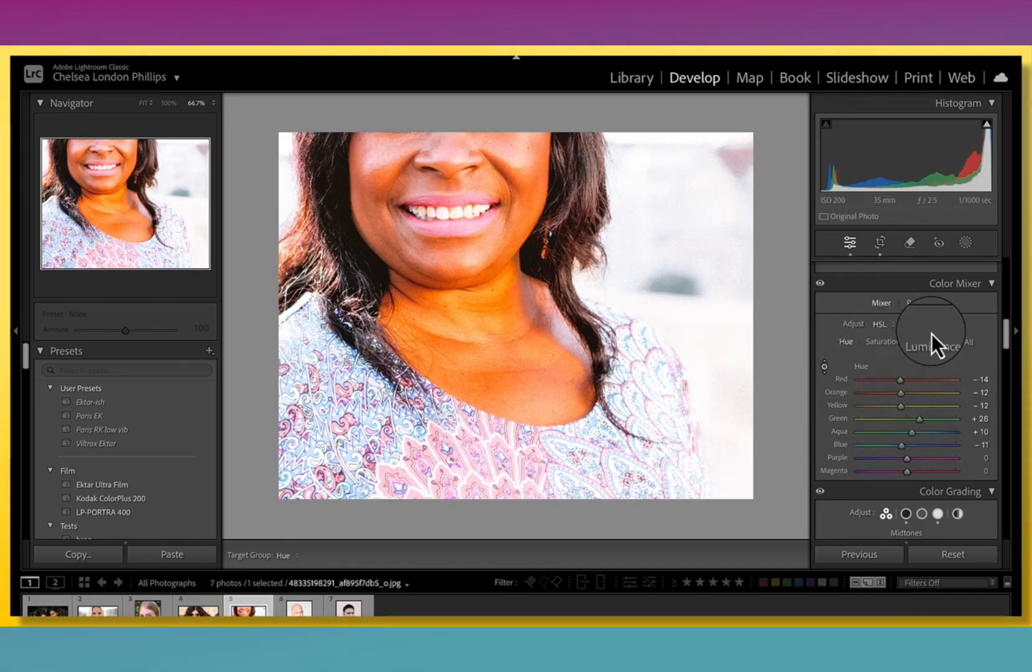
pyautogui.click(870, 345)
pyautogui.click(845, 344)
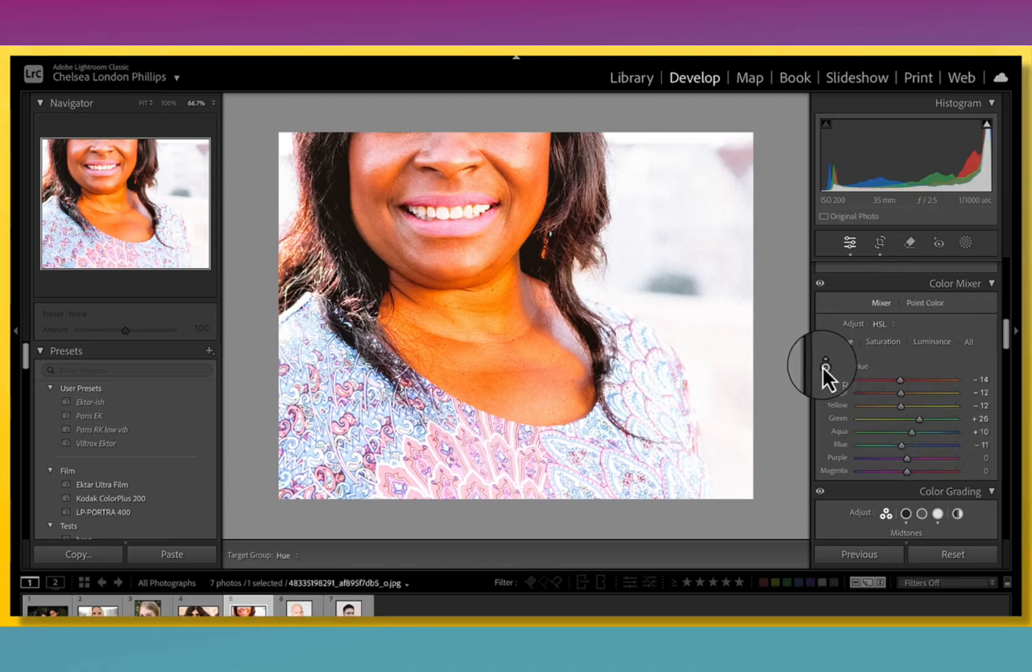
# Step: Use the targeted adjustment on the neck skin to shift its hue to Red -8 and Orange +45
pyautogui.click(820, 367)
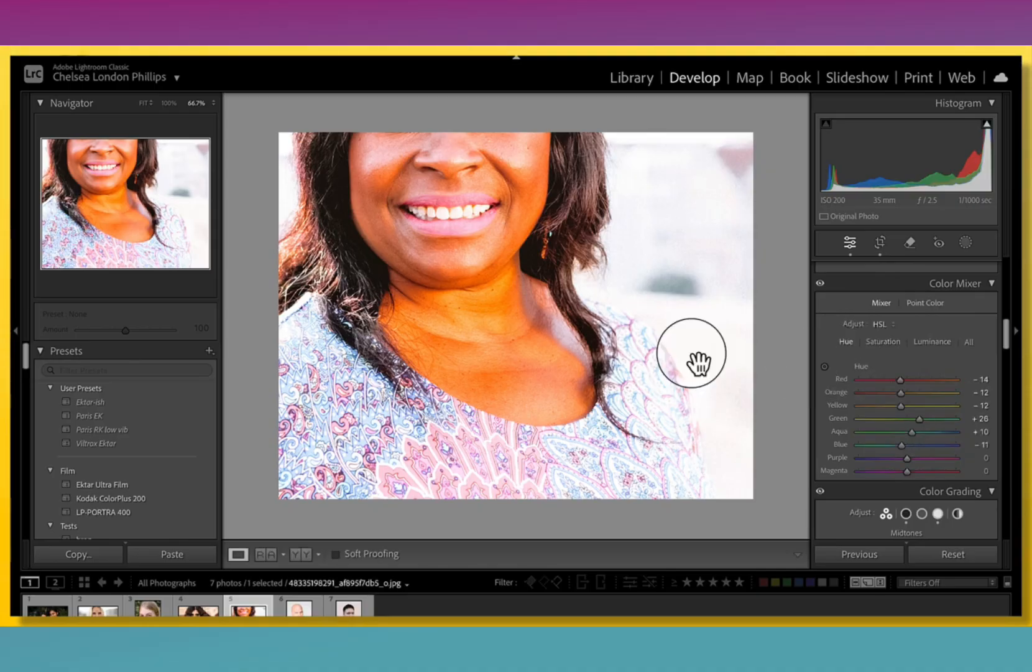
pyautogui.click(826, 369)
pyautogui.moveTo(502, 314); pyautogui.dragTo(501, 321)
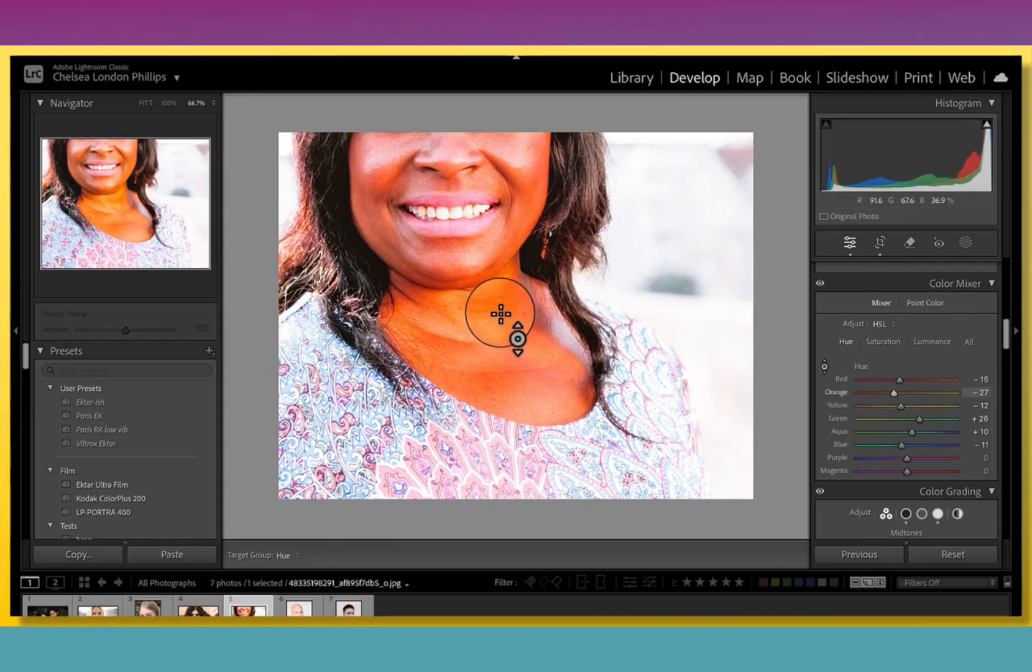
pyautogui.moveTo(500, 308); pyautogui.dragTo(495, 178)
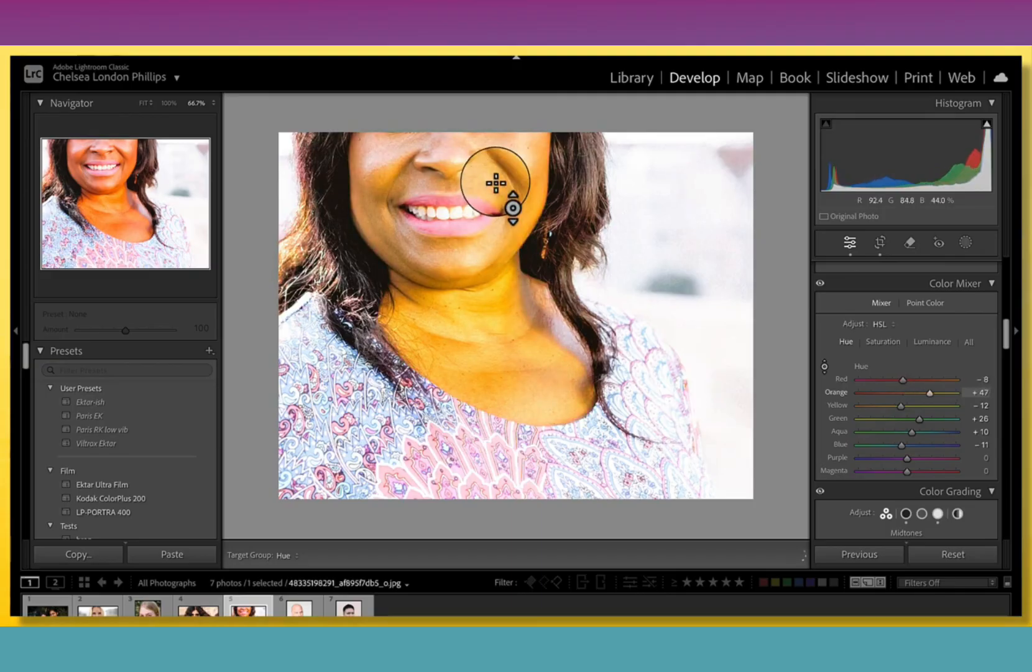
pyautogui.click(825, 367)
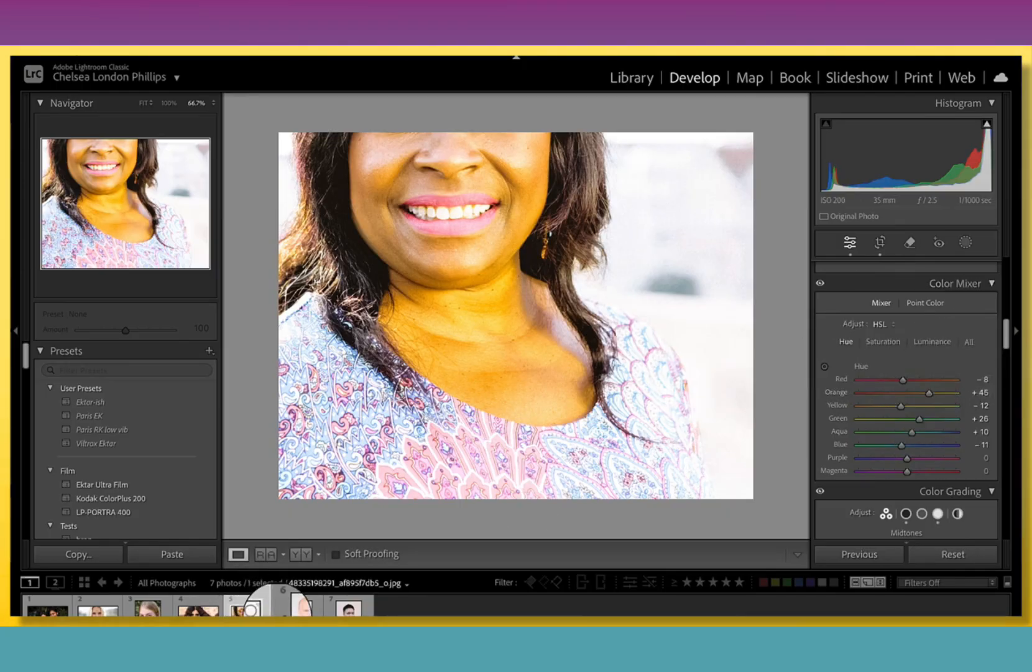
# Step: Open the sixth photo, the bald man in the checked shirt, and darken his skin with targeted luminance adjustments to Red -1 and Orange -17
pyautogui.click(289, 606)
pyautogui.moveTo(400, 216); pyautogui.dragTo(639, 537)
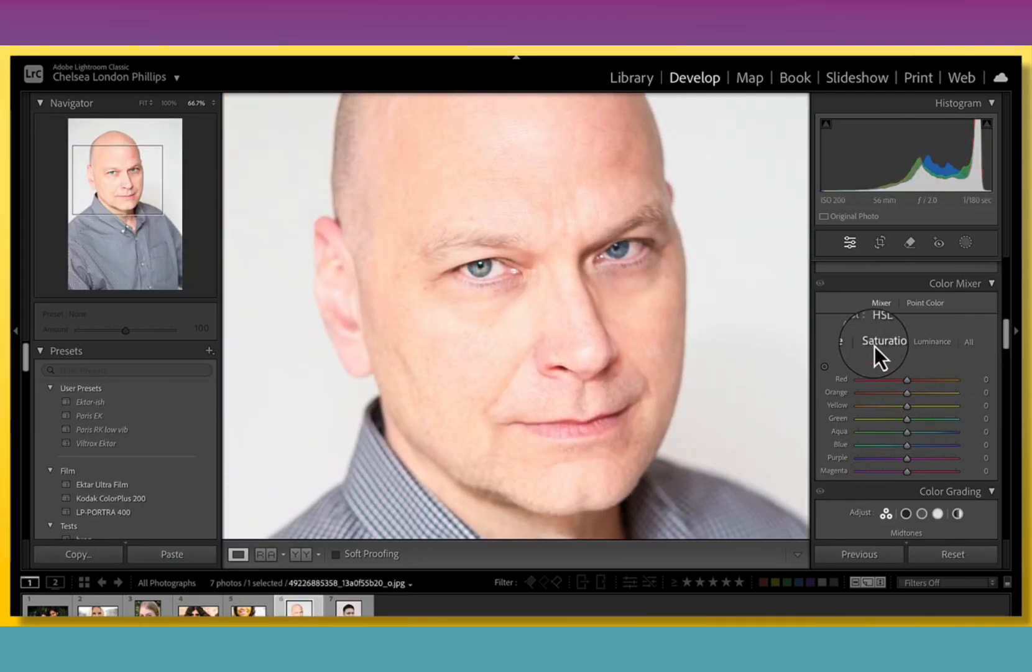
pyautogui.click(928, 343)
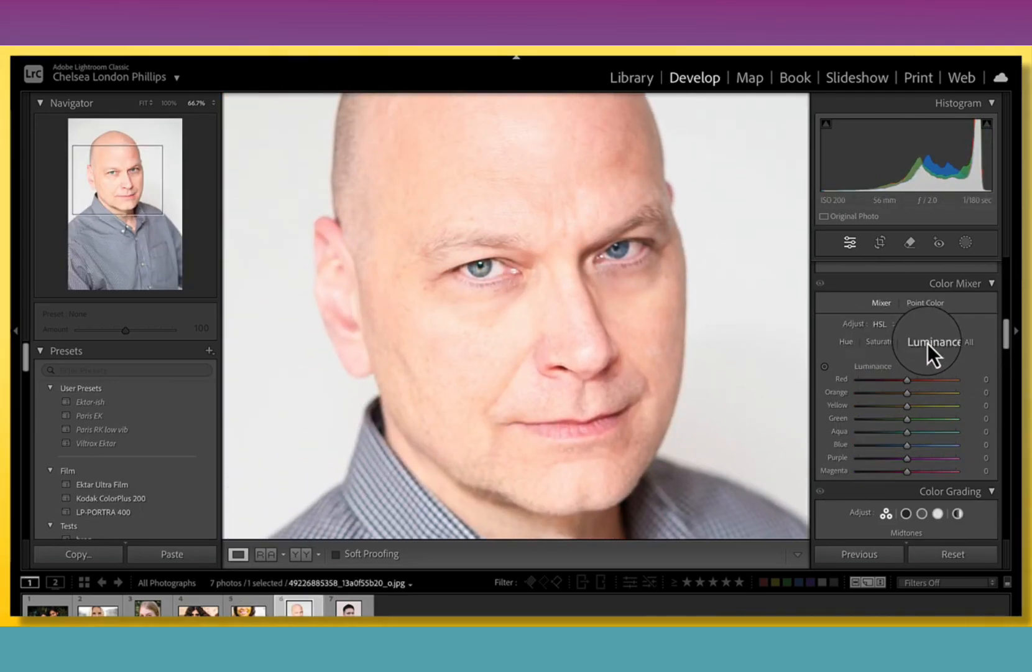
pyautogui.click(825, 367)
pyautogui.moveTo(658, 321)
pyautogui.mouseDown()
pyautogui.moveTo(641, 273)
pyautogui.moveTo(646, 310)
pyautogui.mouseUp()
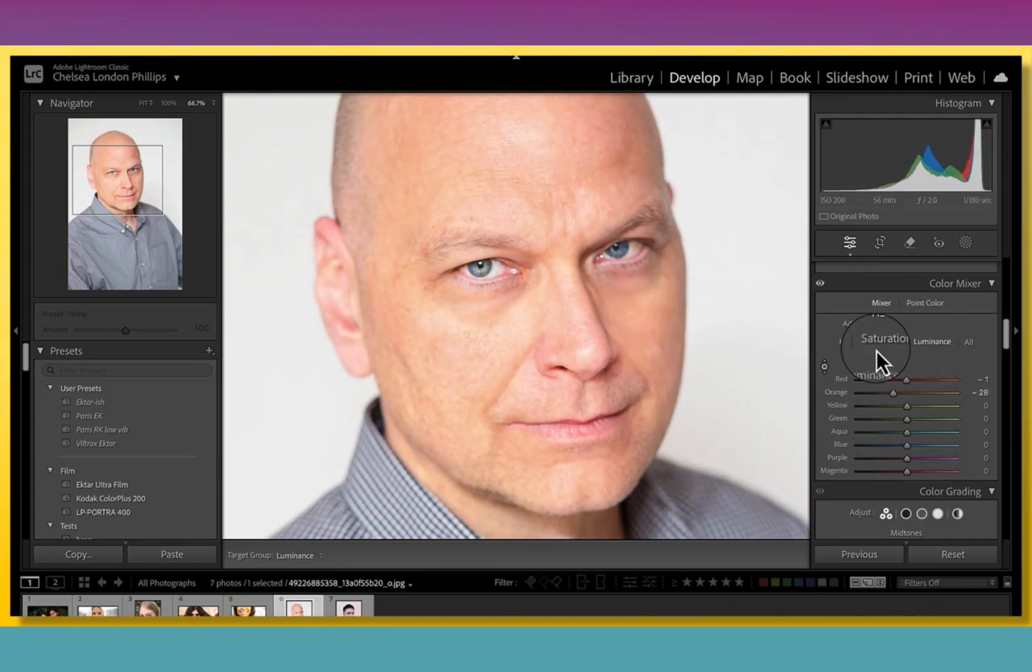
pyautogui.click(826, 368)
pyautogui.moveTo(653, 328); pyautogui.dragTo(634, 295)
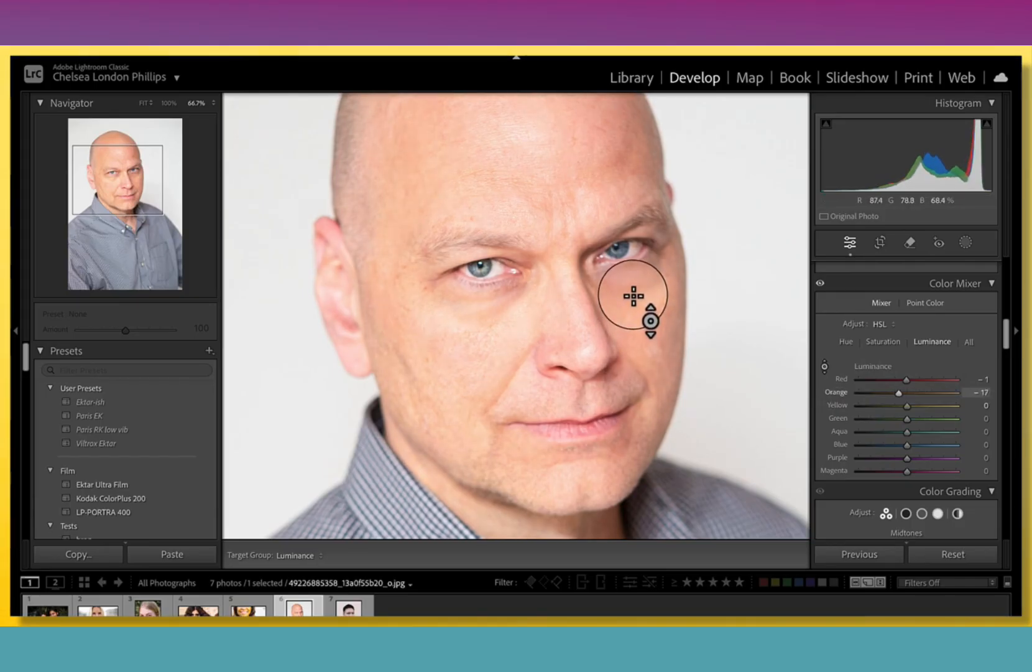